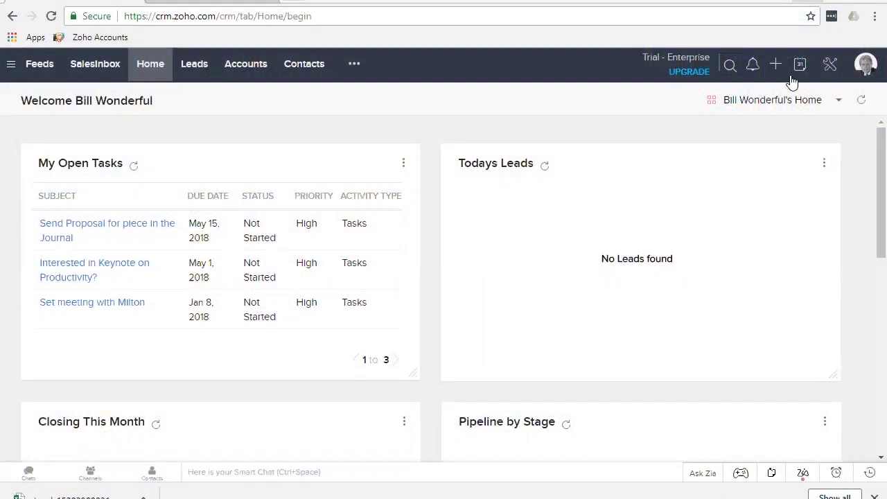
Search all records for "stuart", review the matching accounts, contacts and notes, and close the search results
click(730, 66)
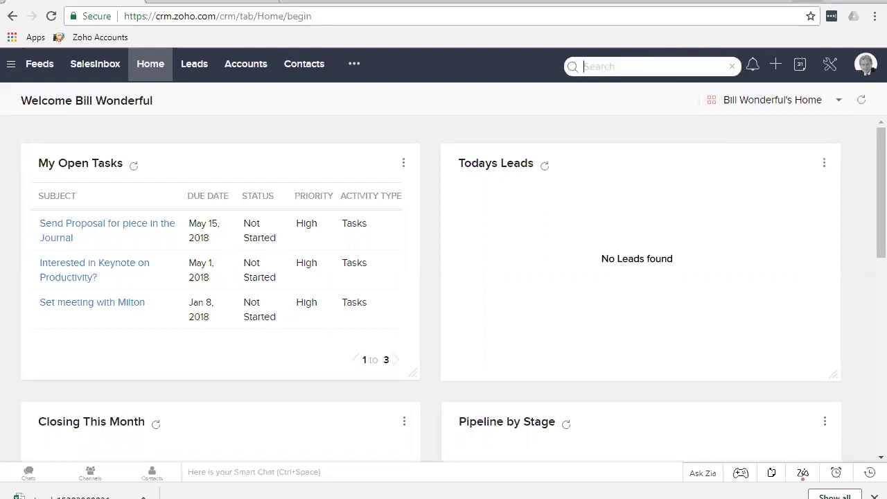
text(stuar)
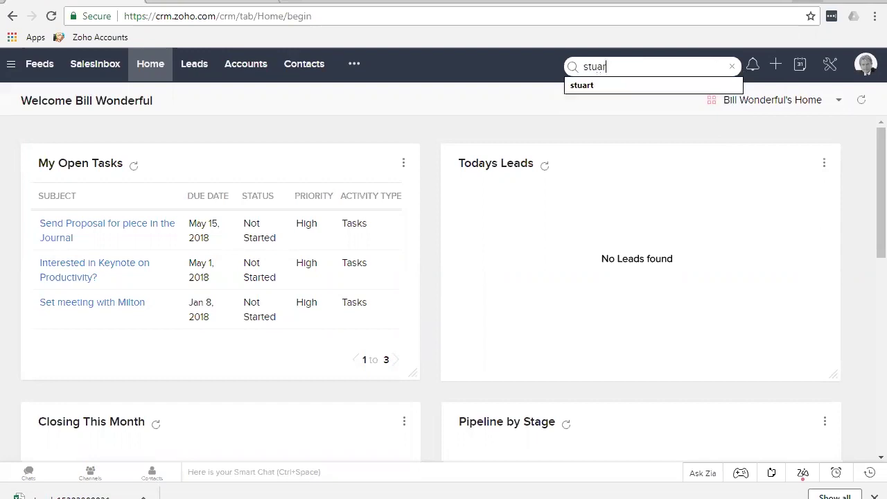
text(t)
key(Return)
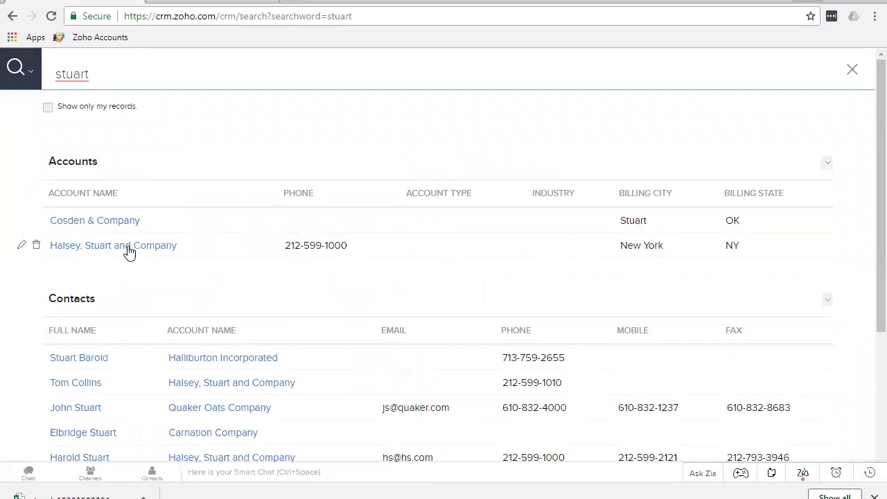
scroll(308, 297, down, 3)
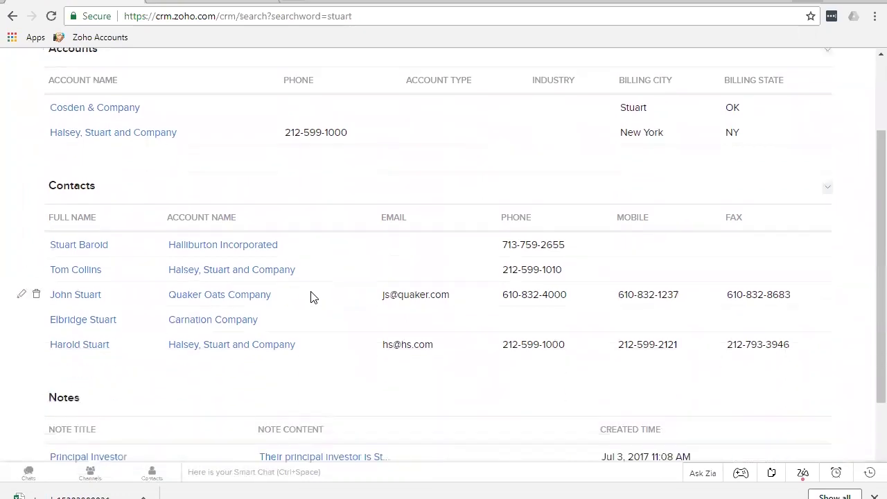
scroll(310, 297, down, 1)
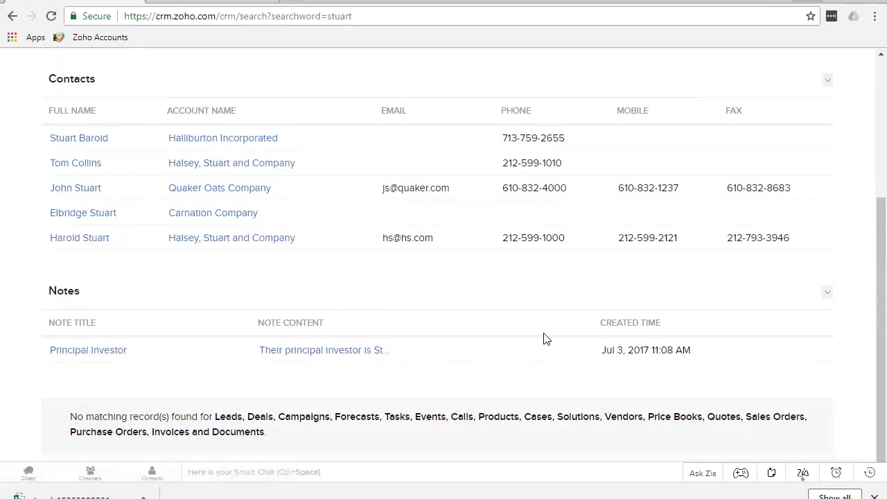
scroll(544, 339, up, 3)
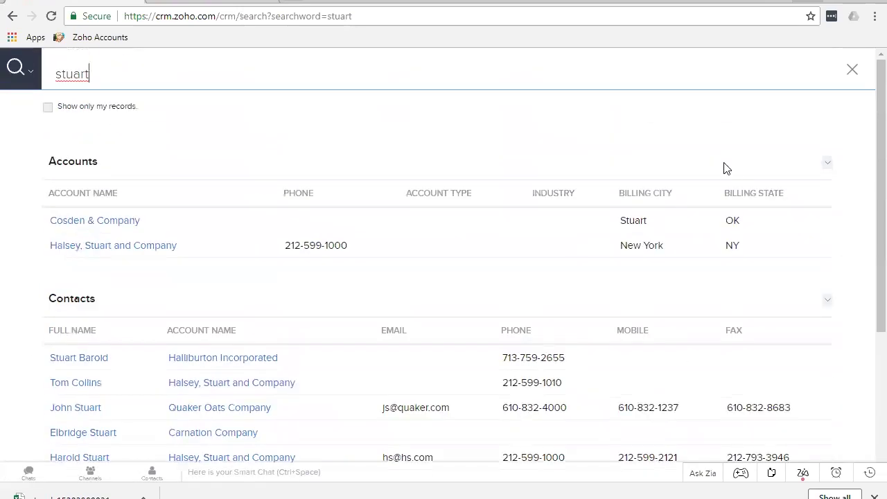
click(853, 72)
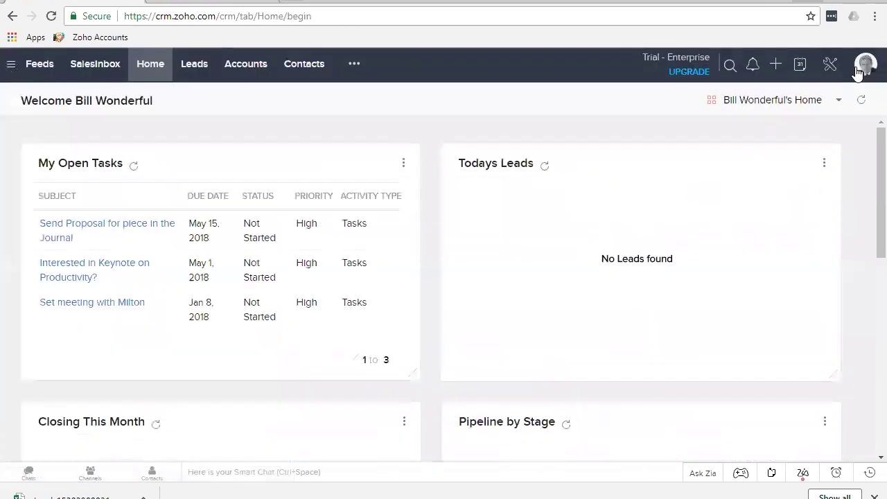
Search all records for "houston" and look through the results from every module
click(731, 64)
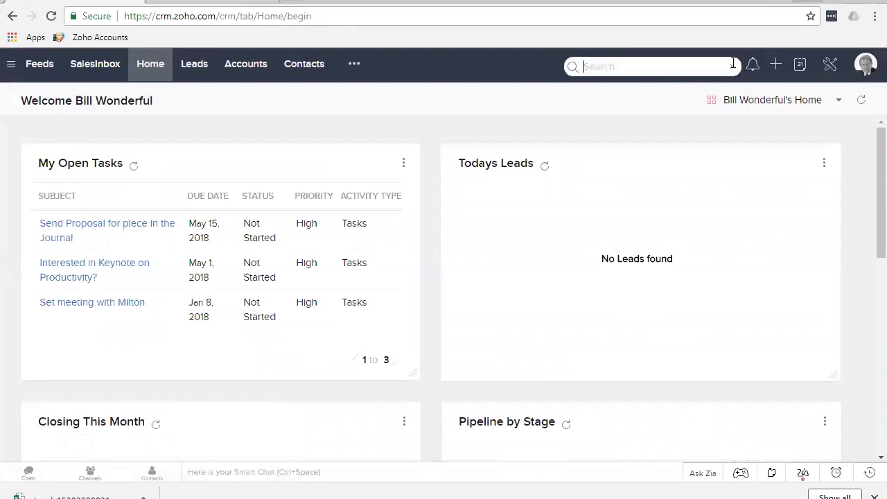
text(houston)
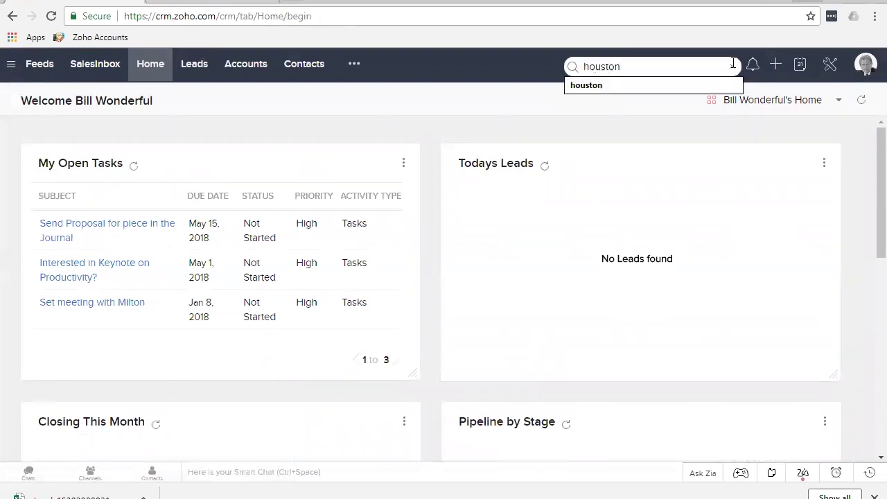
key(Return)
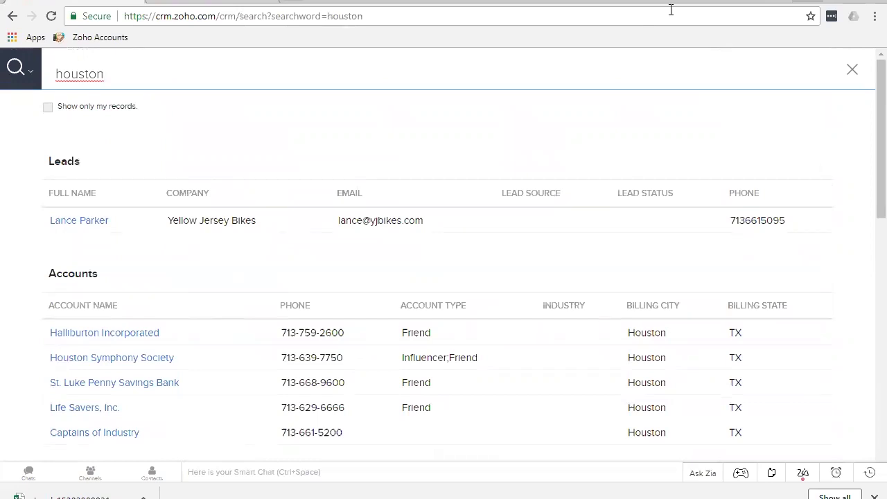
scroll(443, 212, down, 2)
scroll(448, 217, down, 7)
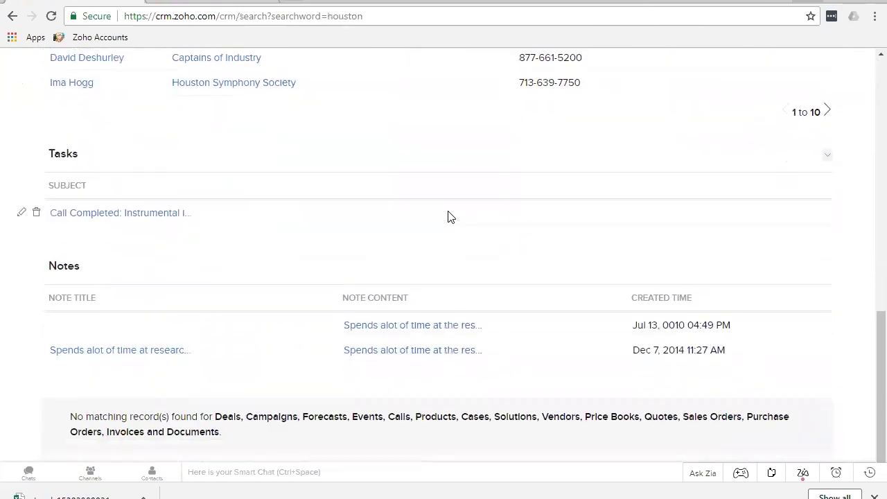
scroll(449, 217, up, 10)
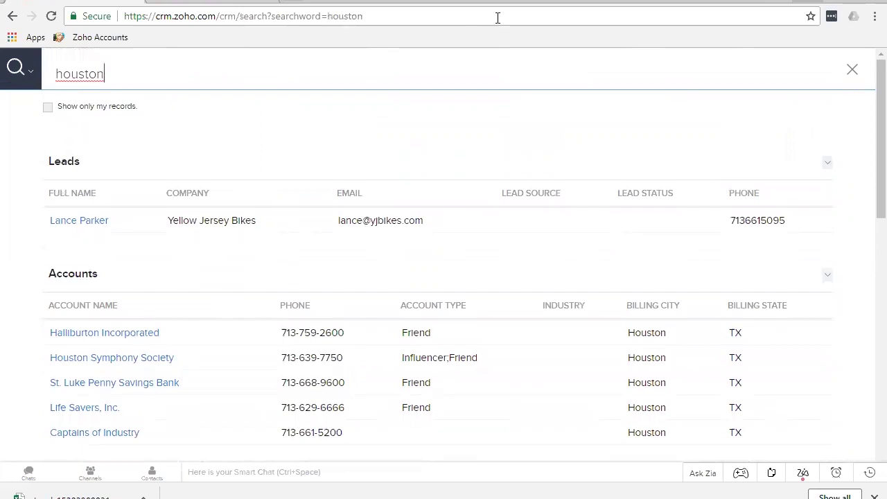
Limit the "houston" search to the Contacts module only and rerun it
click(32, 76)
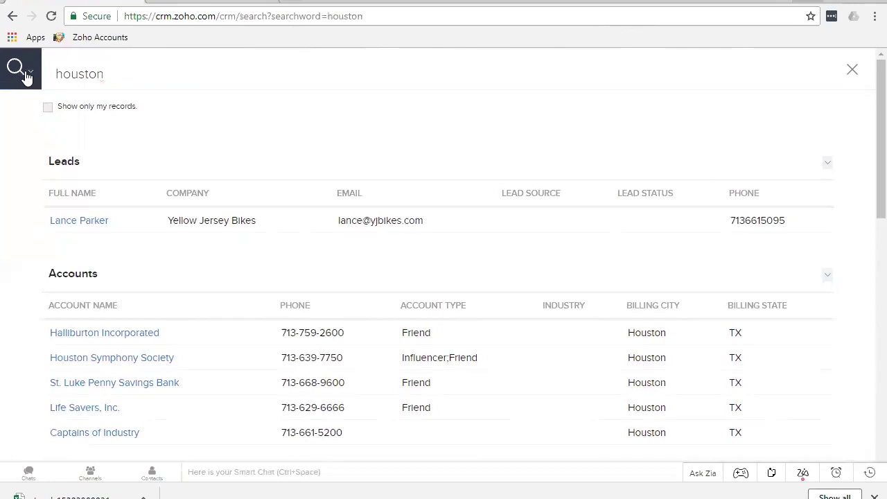
click(30, 76)
click(12, 98)
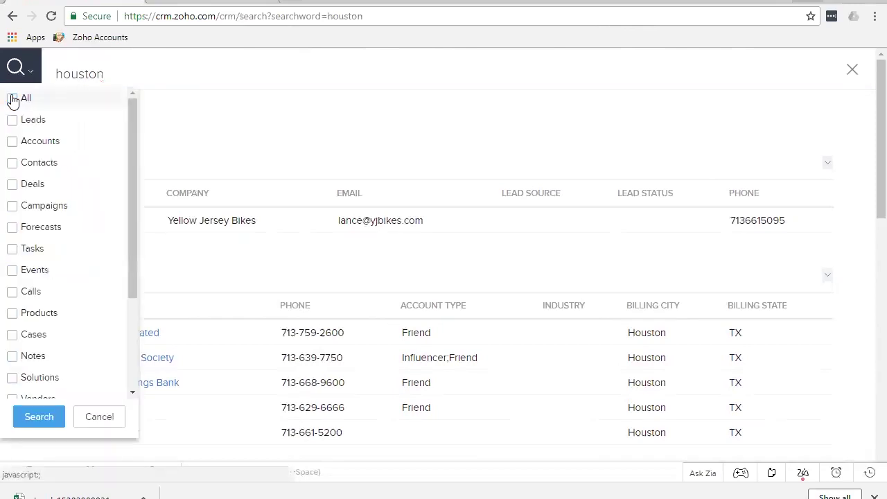
click(12, 165)
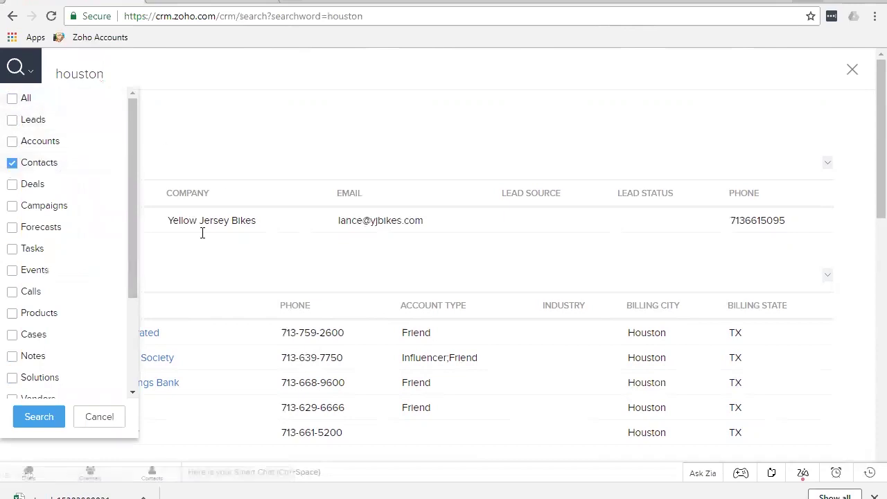
click(39, 416)
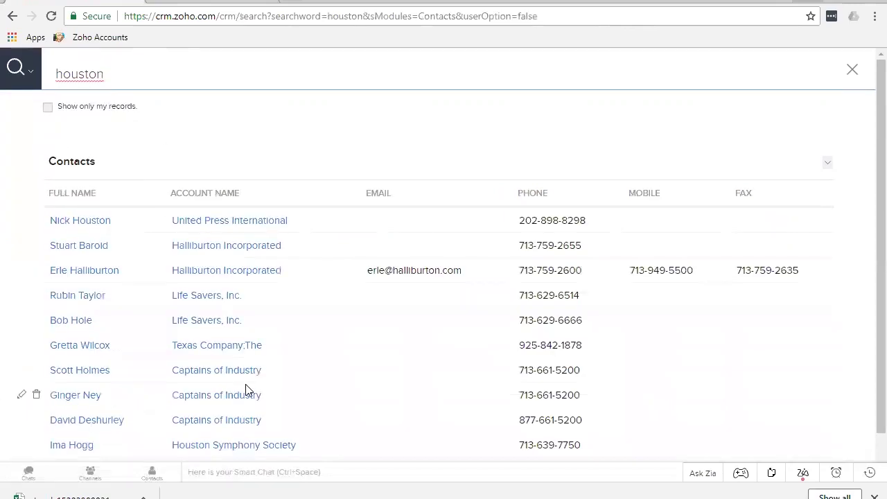
Look through both pages of the contact results, return to the first page and close the search
scroll(481, 254, down, 1)
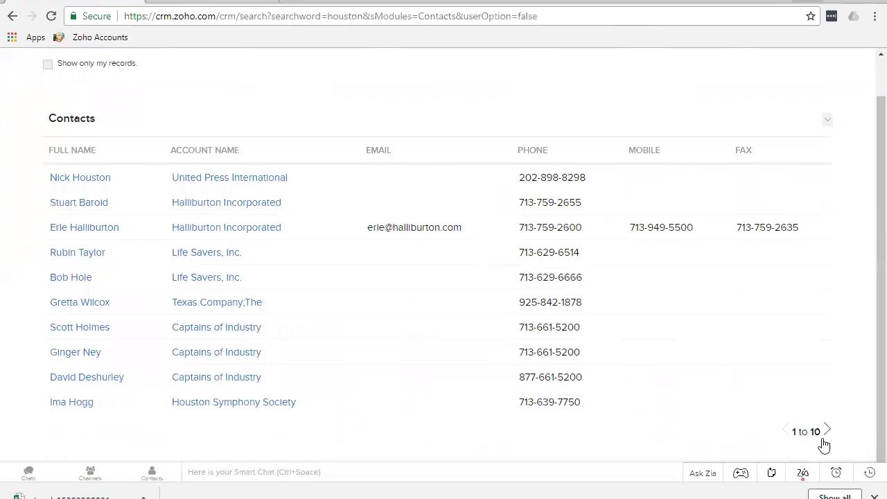
click(827, 431)
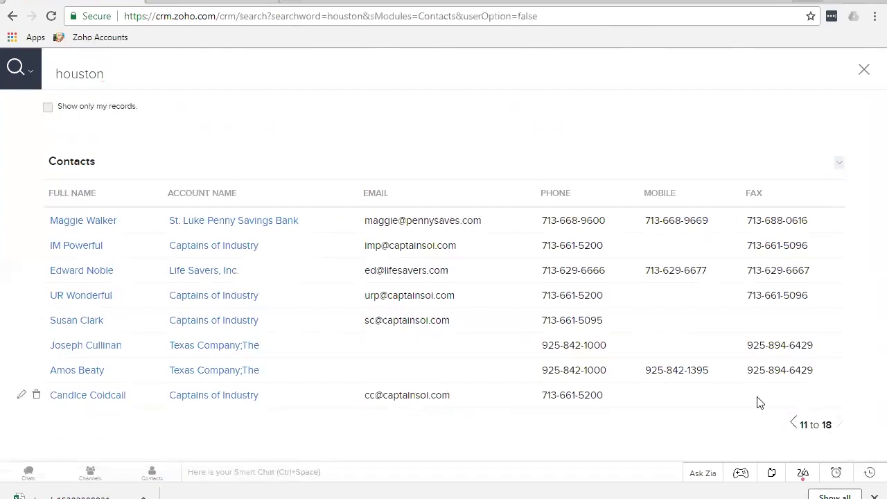
click(794, 423)
scroll(779, 289, down, 1)
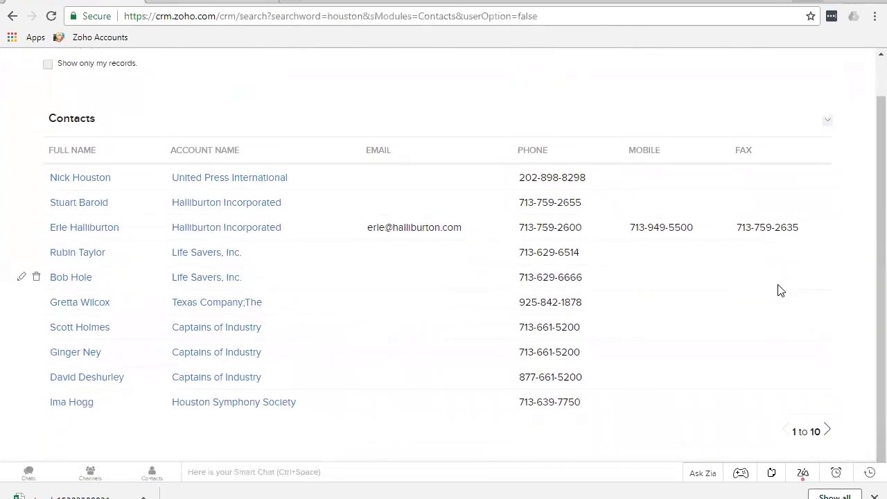
scroll(778, 290, up, 1)
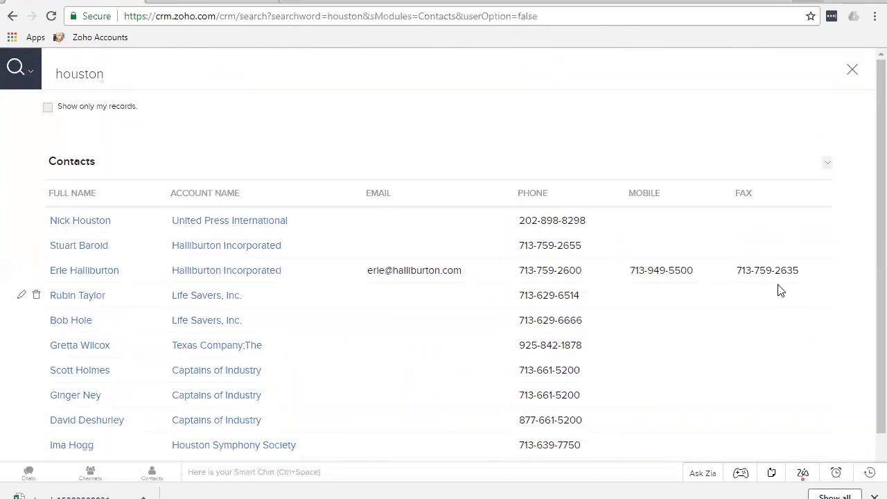
click(853, 72)
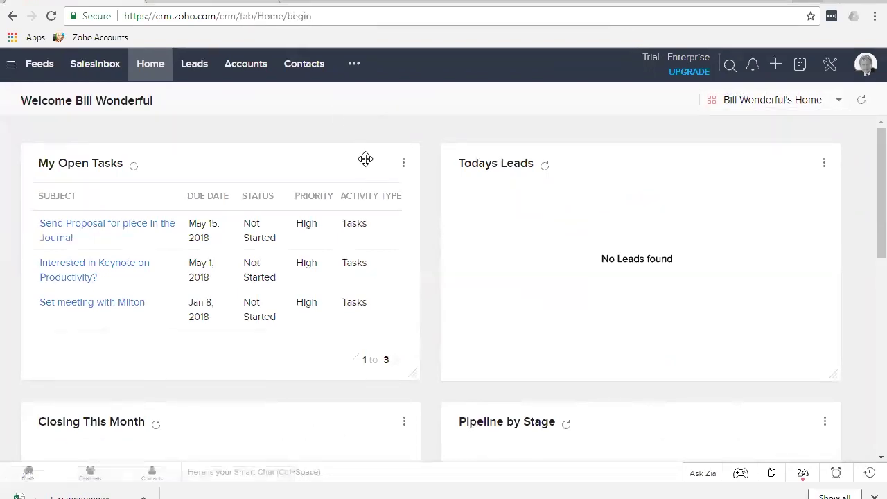
Open the Contacts list and clear its Deal Amount and Deal Stage filters, keeping the filter options shown
click(304, 68)
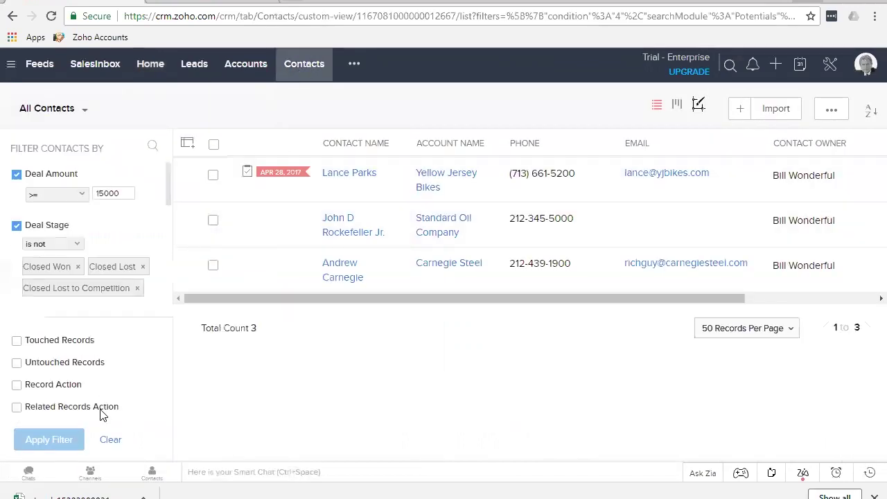
click(110, 439)
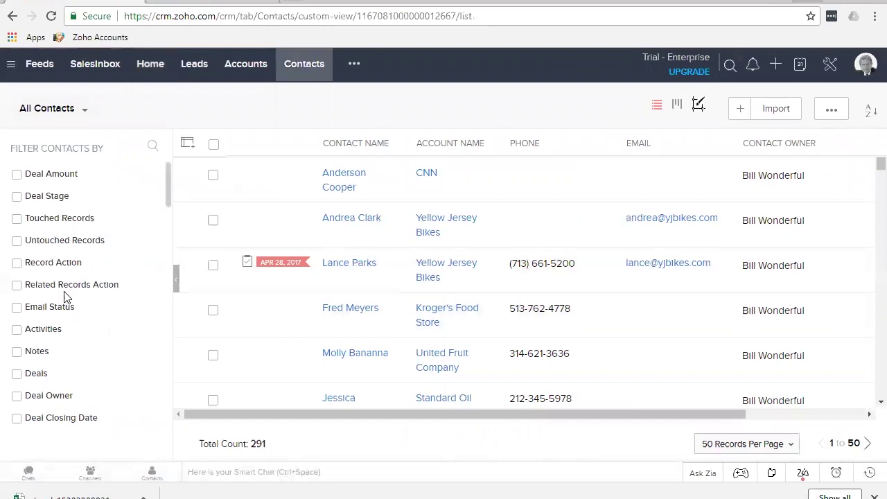
click(175, 279)
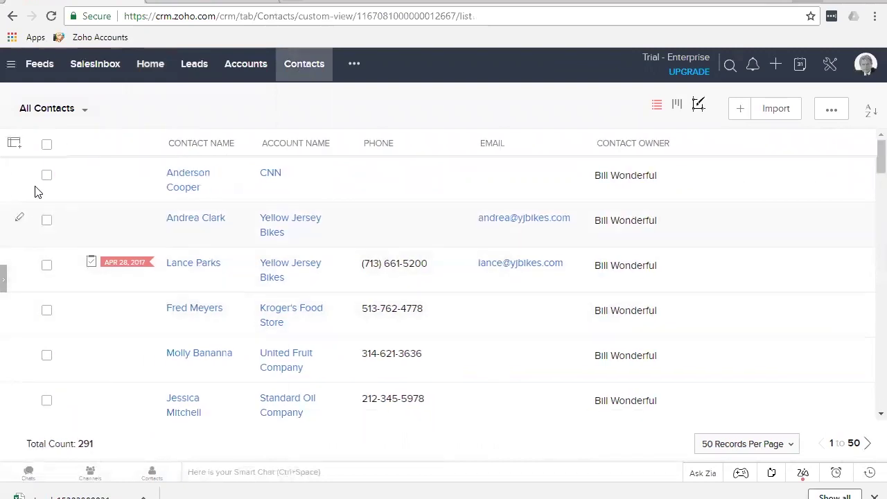
click(3, 279)
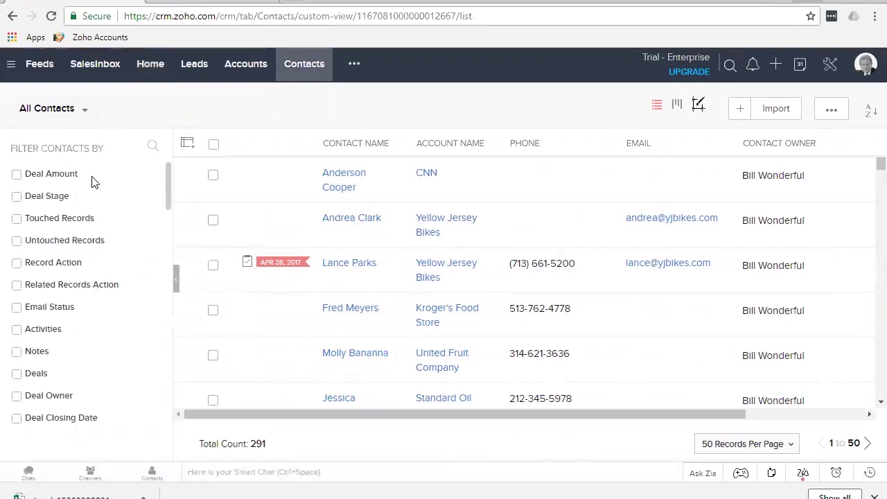
Find the Last Name filter with "las" and filter contacts whose last name is the keyword from the previous search
click(155, 147)
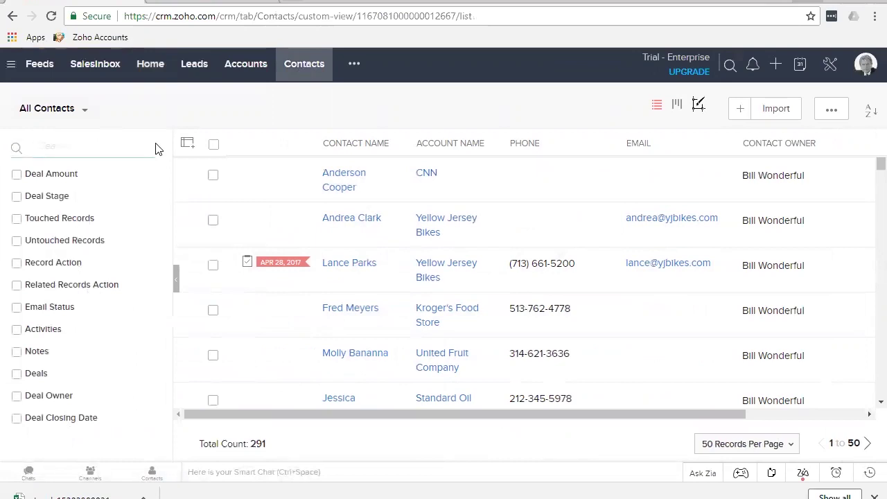
text(las)
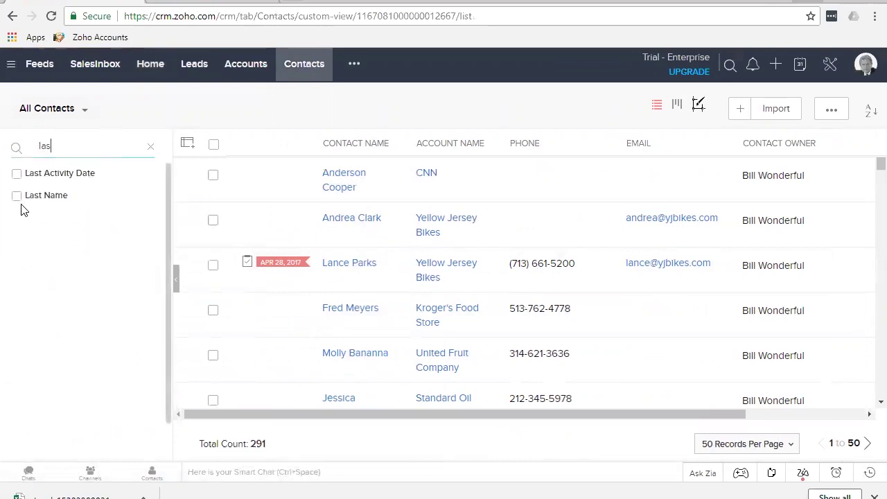
click(16, 196)
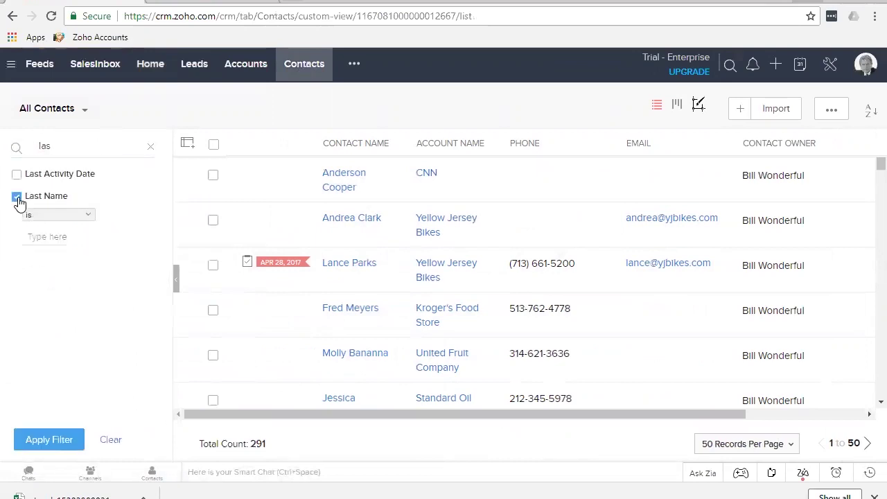
click(47, 237)
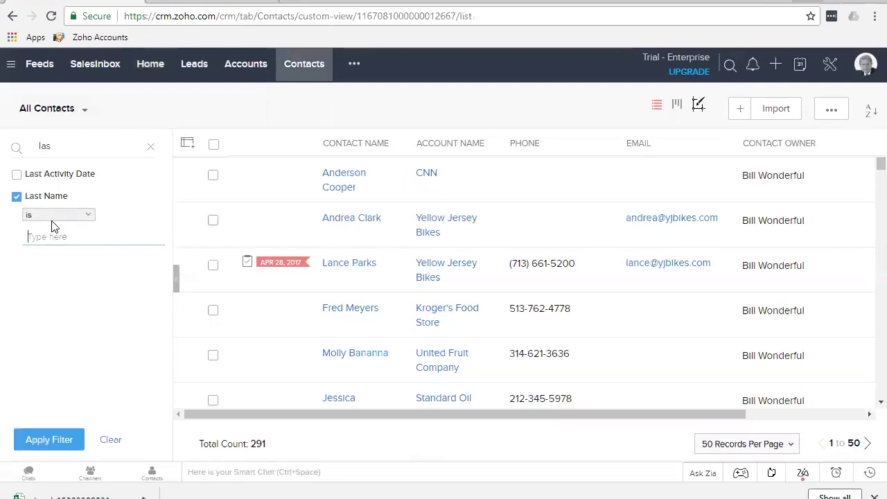
text(houston)
click(50, 441)
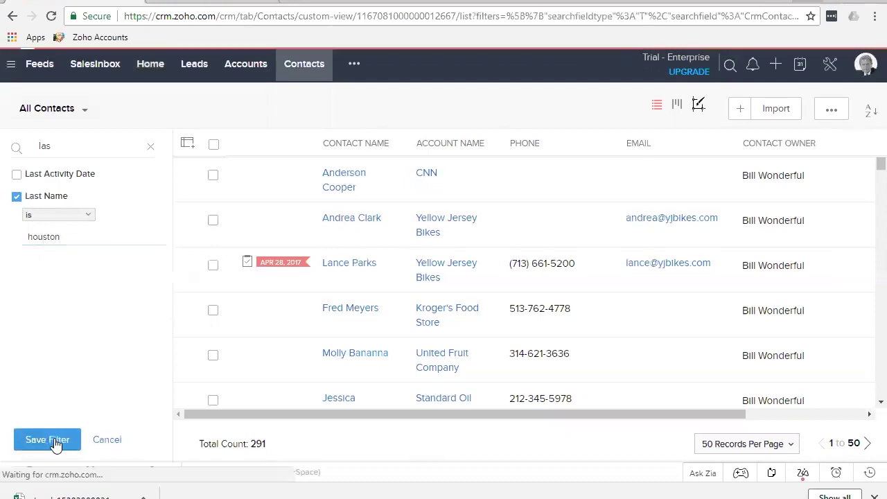
Open the contact record left by the last name filter and review its contact information
click(284, 174)
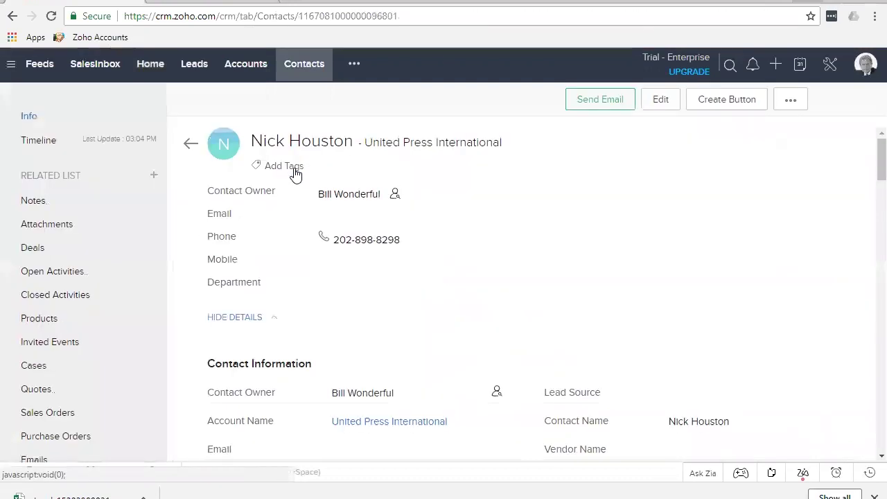
scroll(649, 296, down, 2)
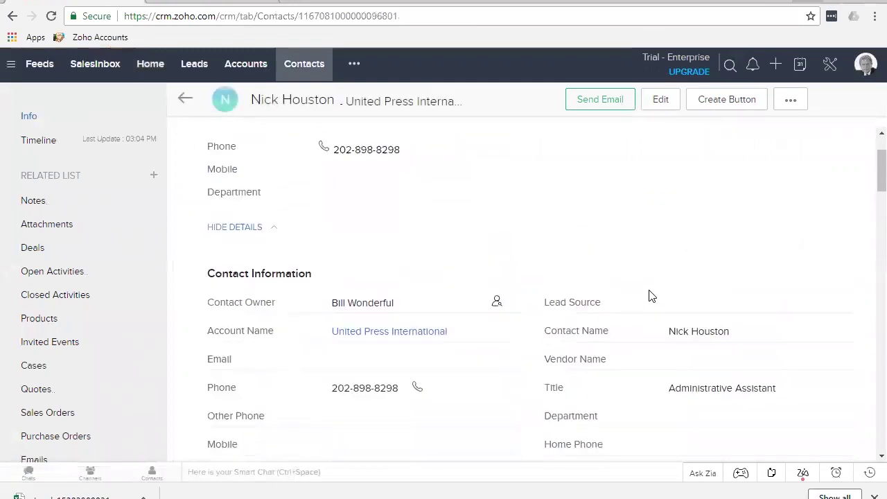
scroll(649, 295, up, 2)
Open the Accounts list and filter it to accounts whose Account Name contains "manufacturing"
click(254, 68)
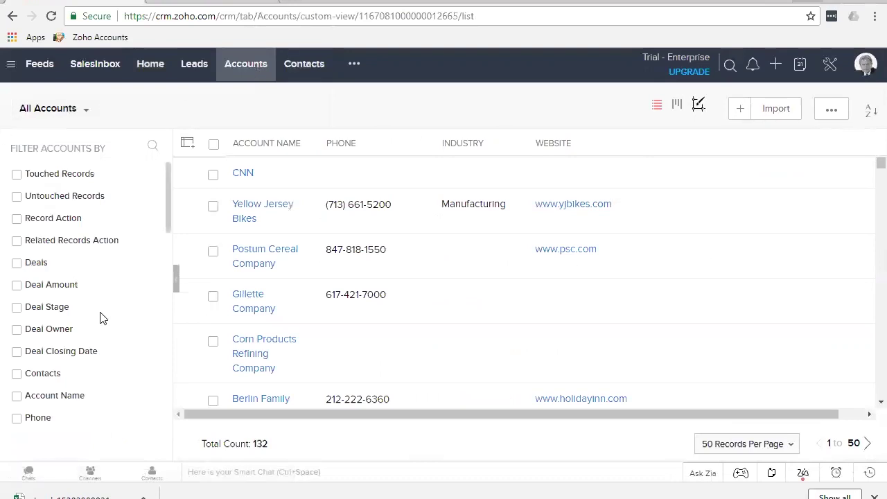
click(17, 397)
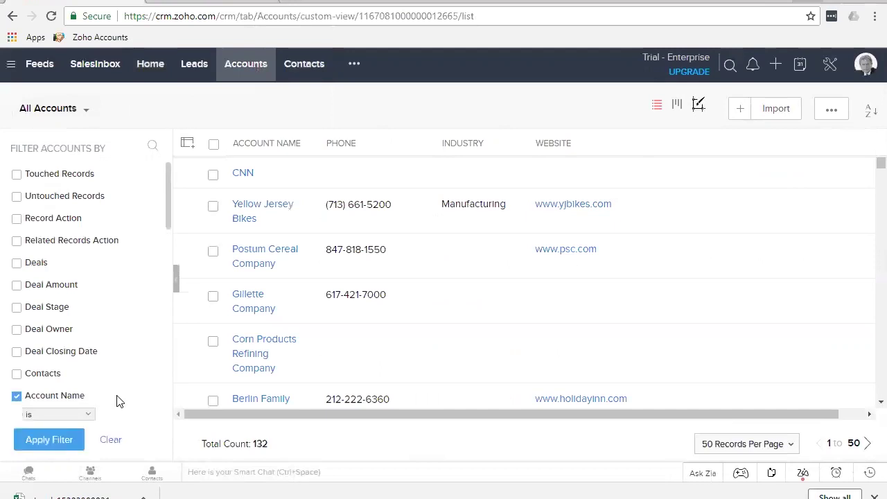
scroll(118, 401, down, 3)
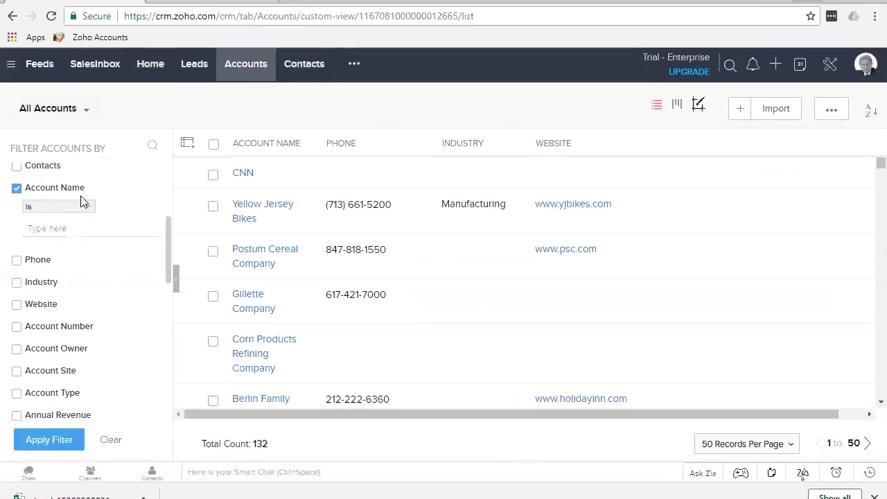
click(87, 206)
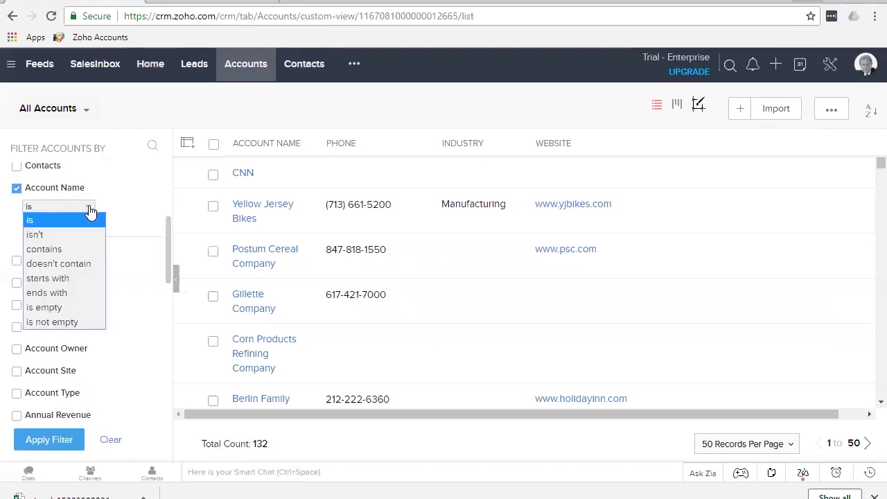
click(65, 250)
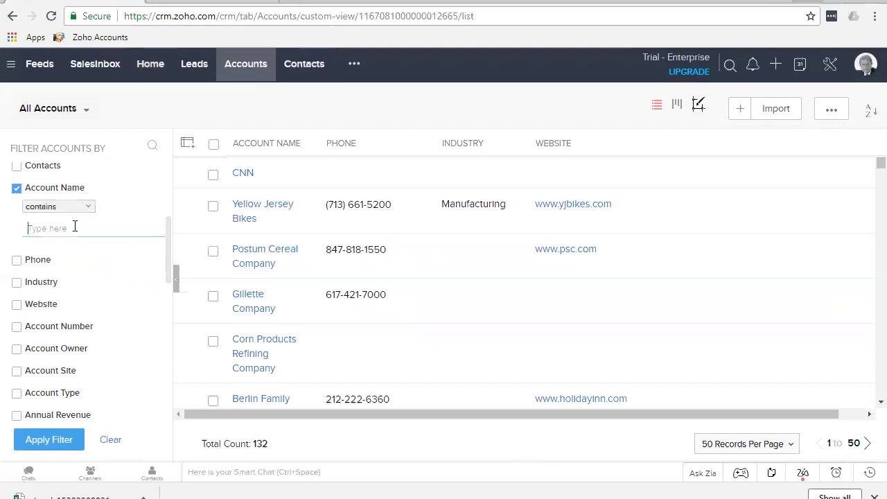
text(manufacturing)
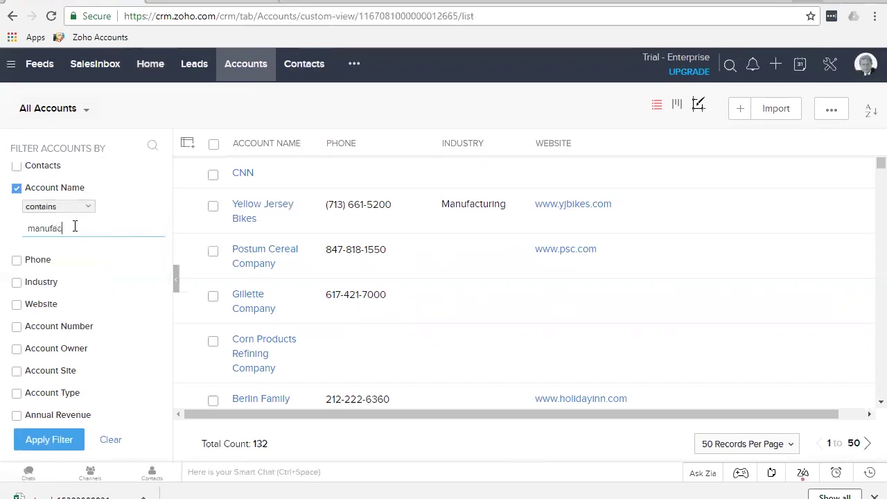
click(36, 443)
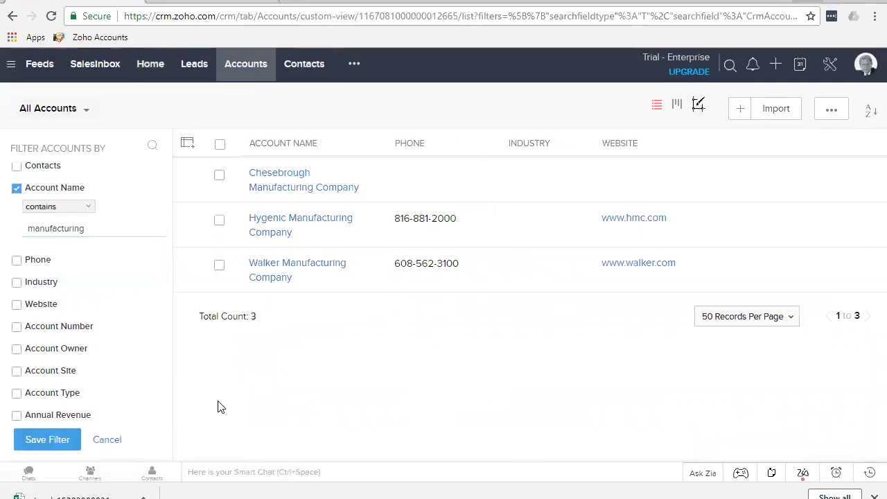
Clear the Account Name filter from the Accounts list and the Last Name filter from the Contacts list
click(77, 207)
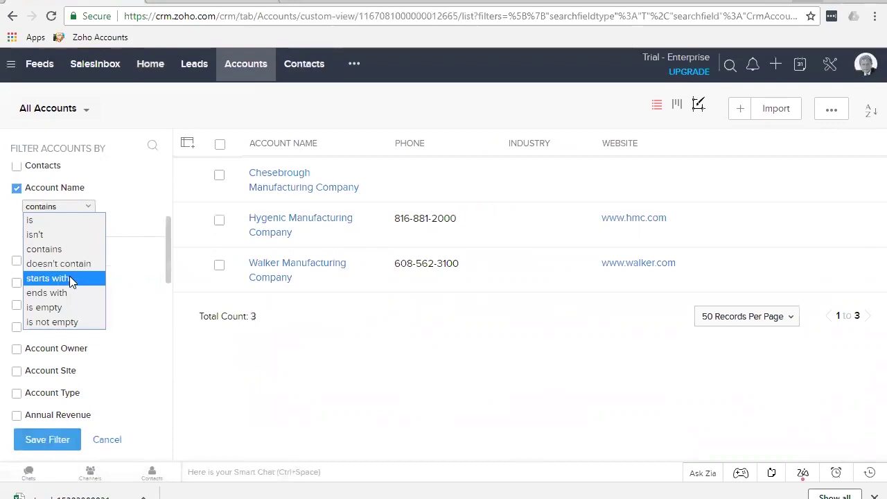
click(236, 72)
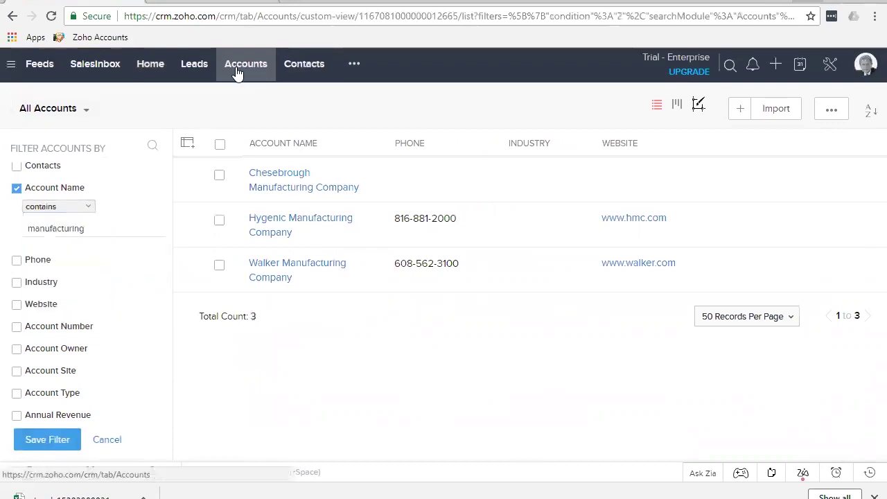
click(115, 444)
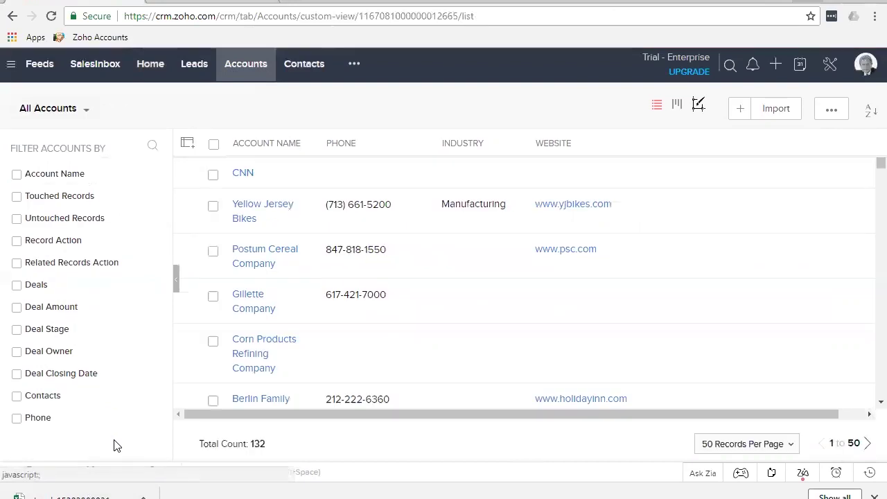
click(303, 64)
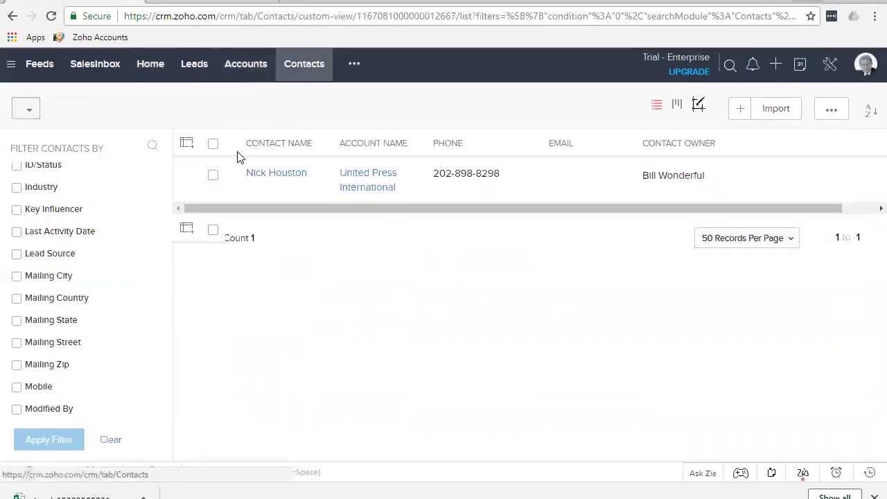
click(110, 439)
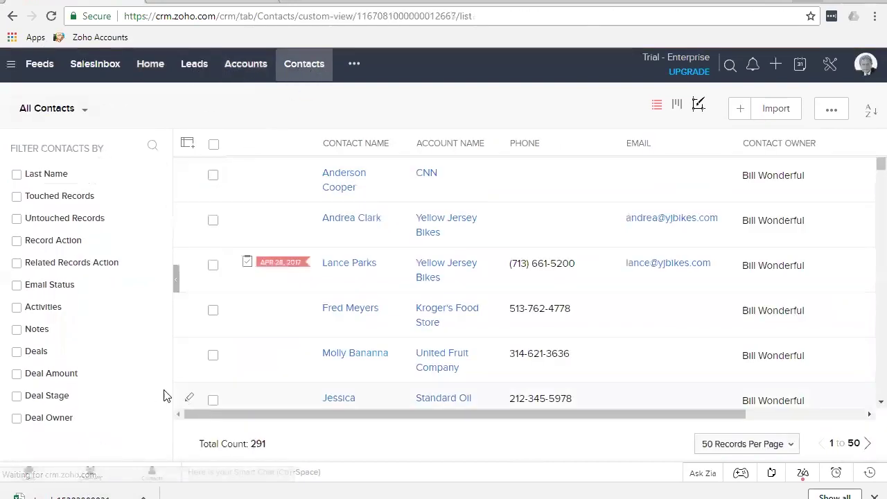
Find the First Name filter with "first" and filter contacts whose first name starts with "and"
click(152, 145)
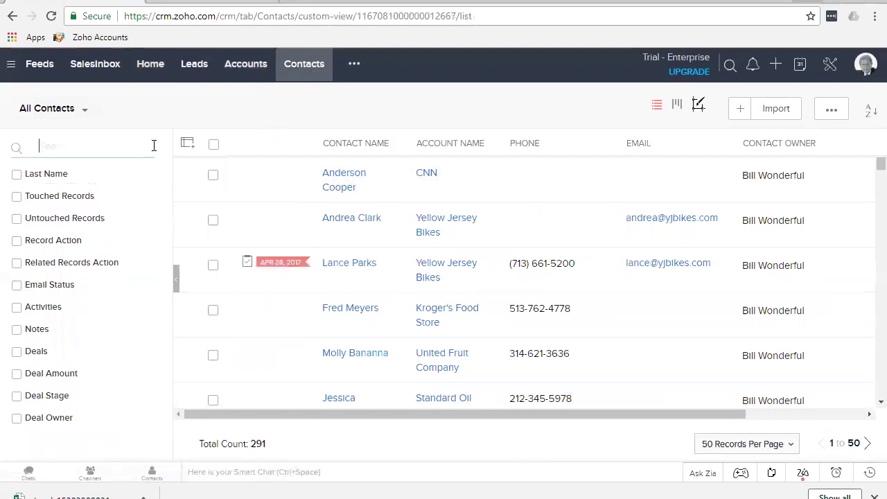
text(first)
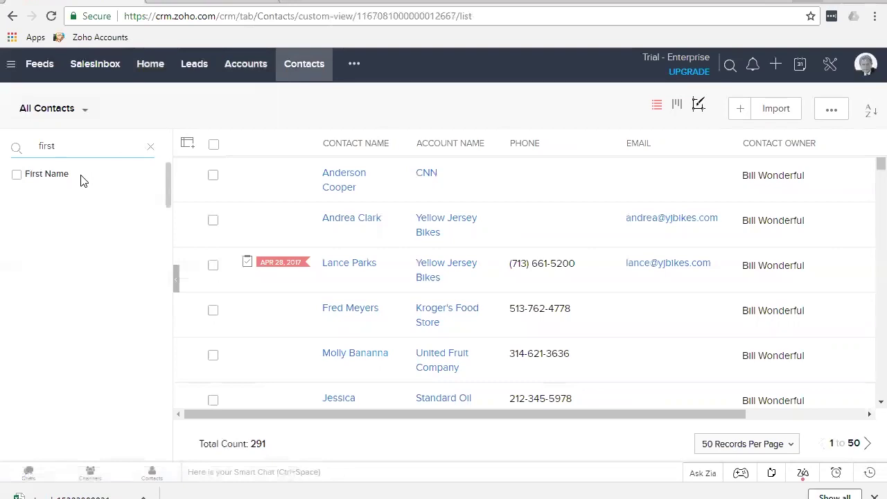
click(17, 174)
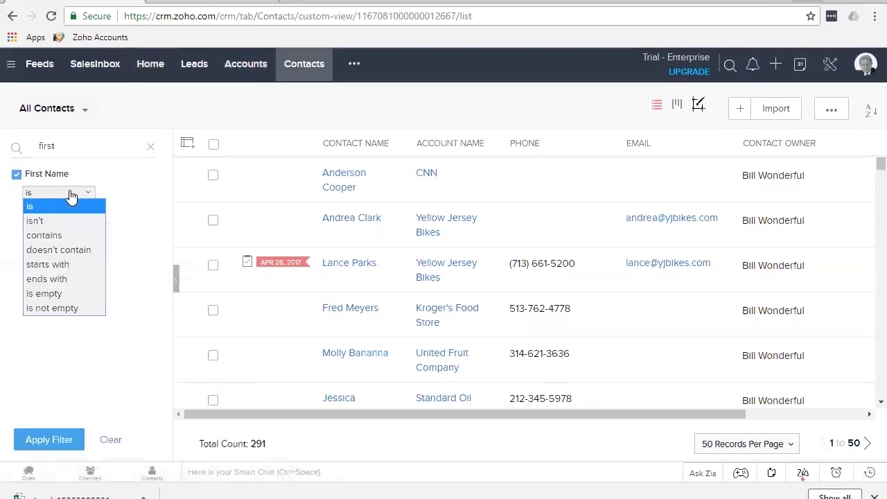
click(76, 263)
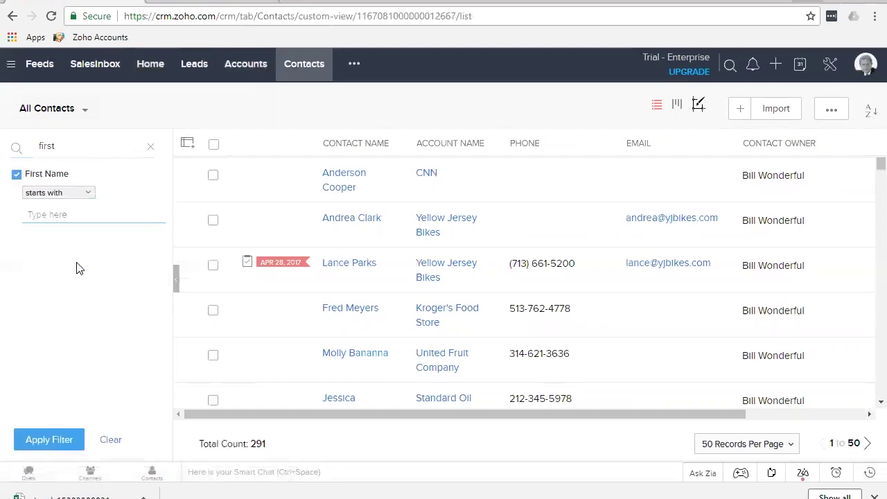
text(and)
click(55, 440)
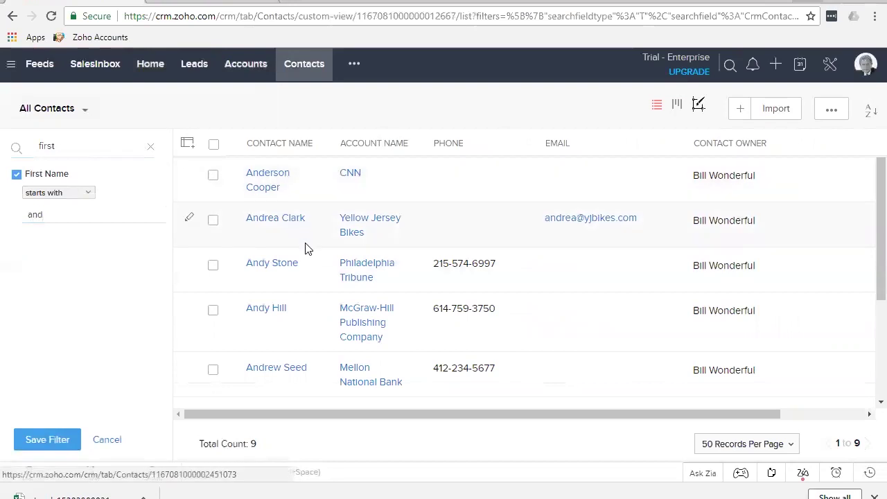
Look through the contacts filtered by first name and open the record of the Carnegie Steel contact
scroll(320, 287, down, 2)
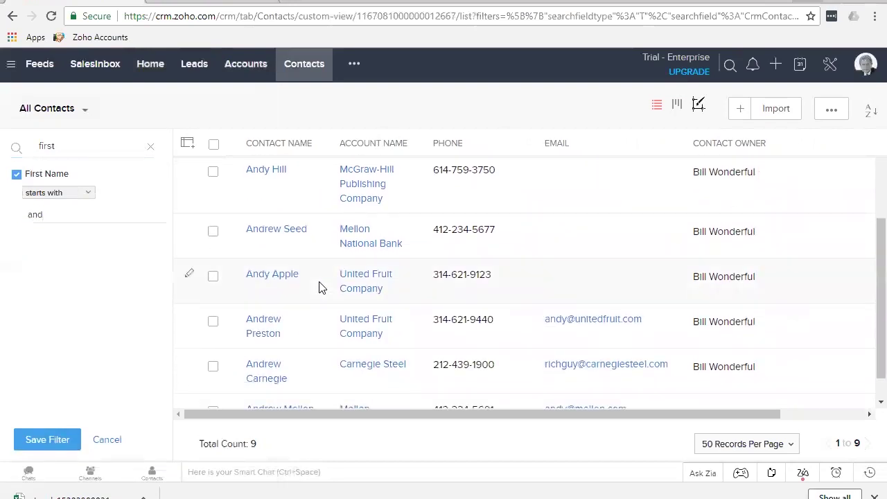
scroll(320, 287, down, 1)
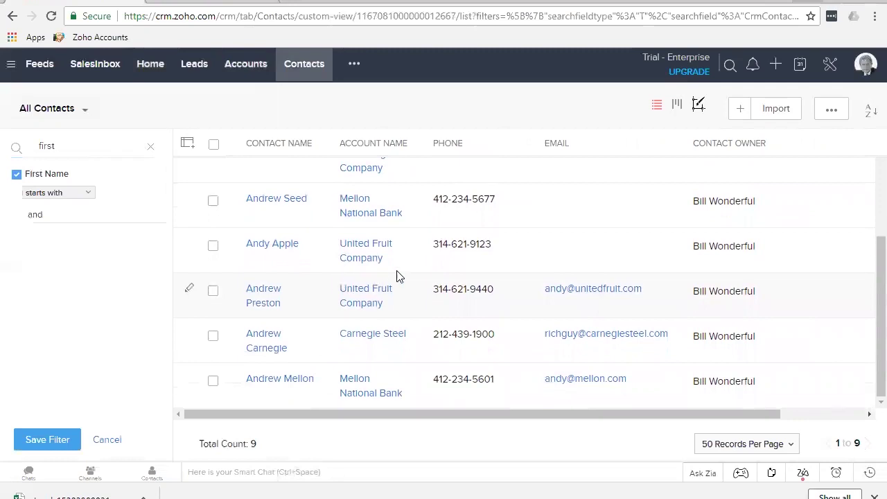
click(273, 338)
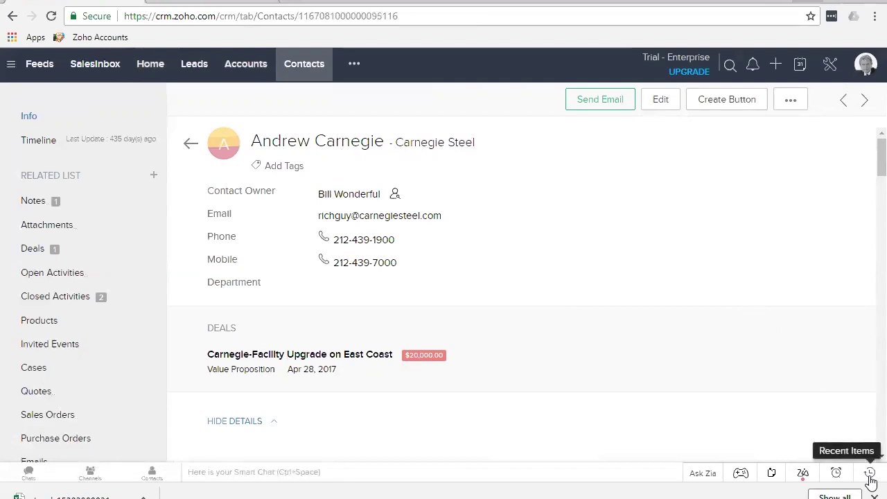
Look through the Recent Items list and open the Yellow Jersey Bikes account from it
click(870, 478)
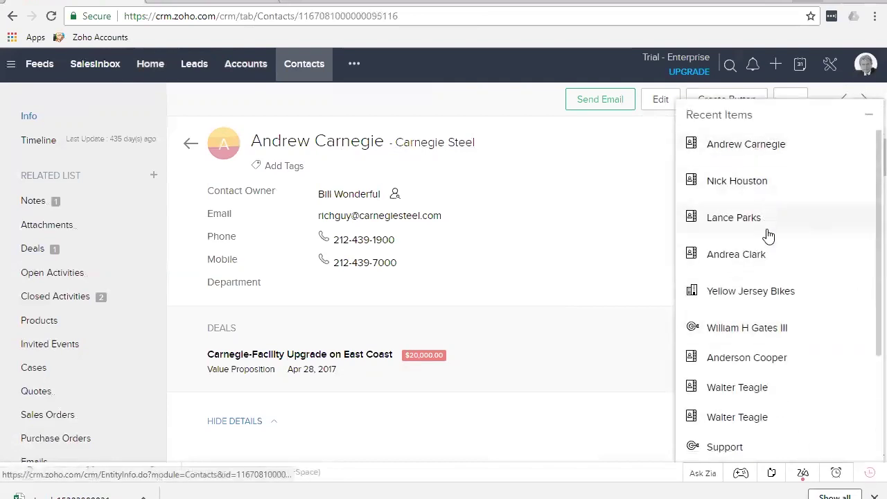
scroll(806, 388, down, 2)
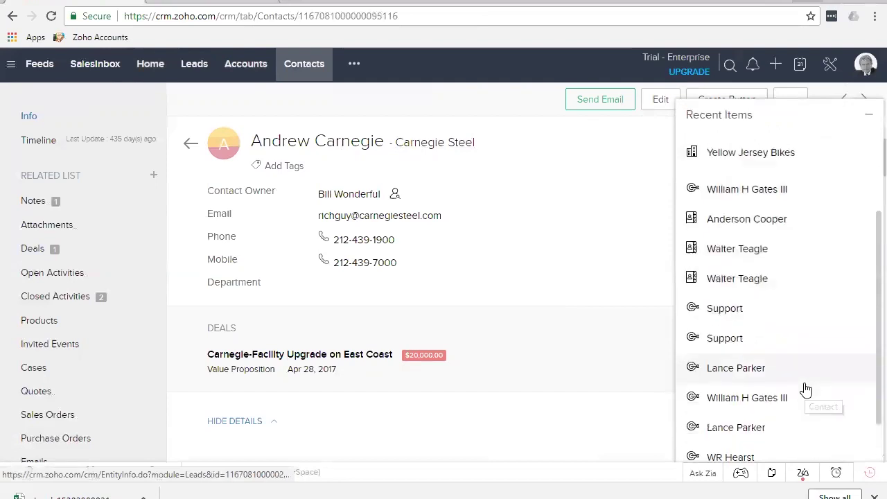
scroll(806, 388, down, 2)
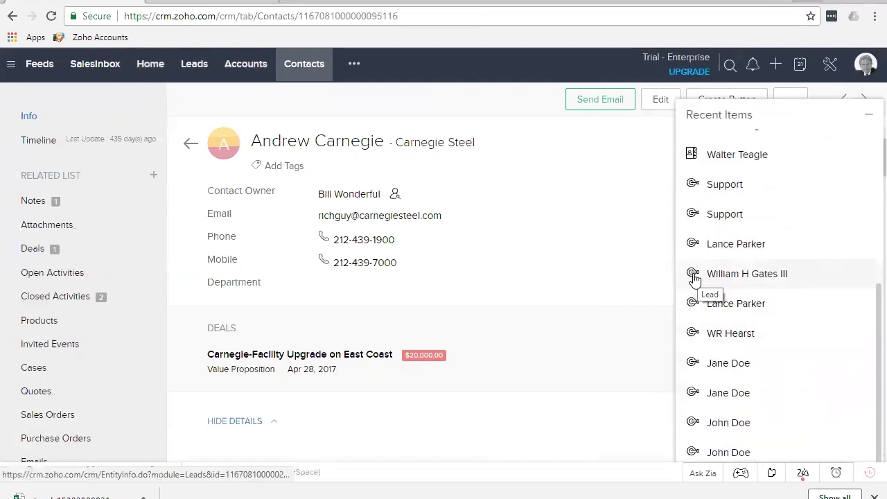
scroll(702, 286, up, 1)
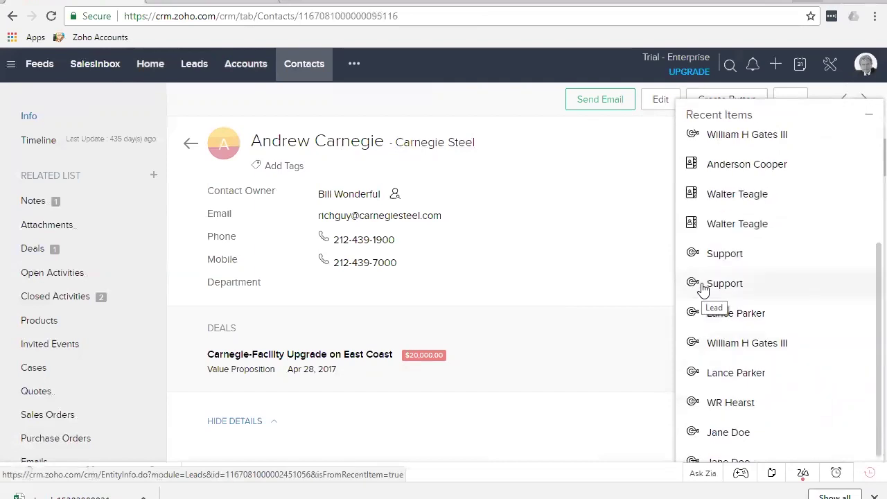
scroll(702, 290, up, 1)
scroll(735, 265, up, 2)
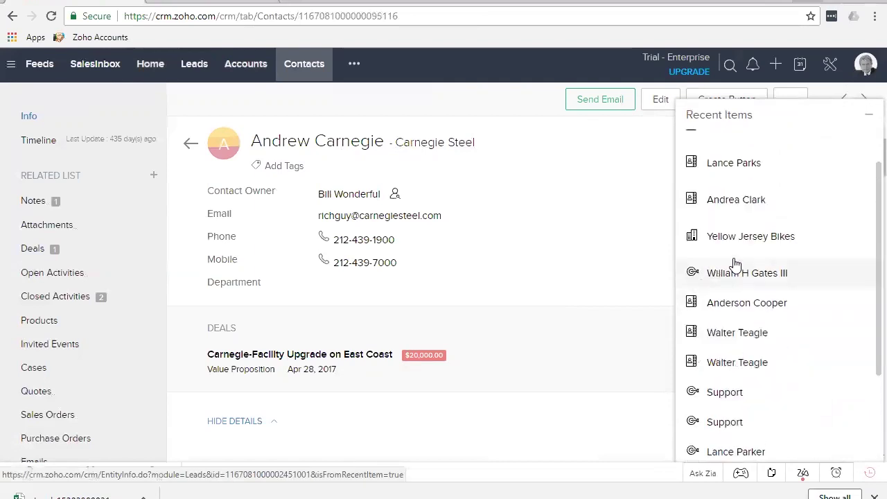
scroll(735, 265, up, 2)
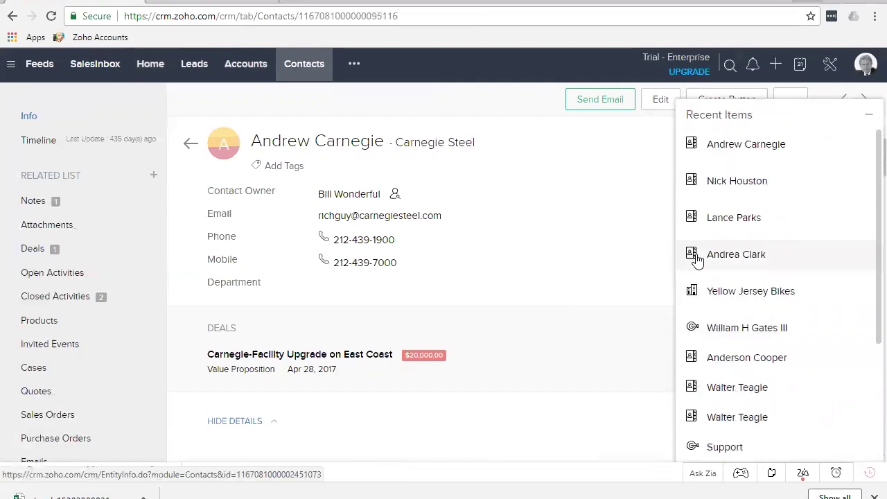
click(755, 292)
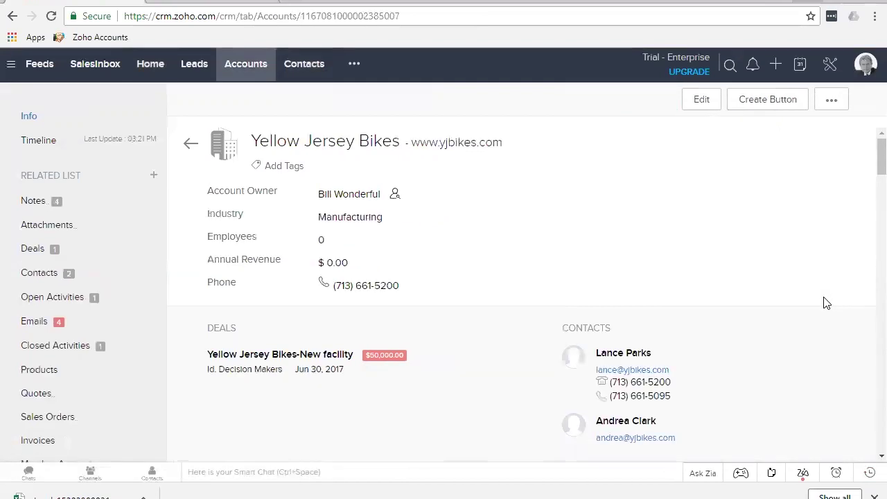
Use Recent Items to reopen the United Press International contact, followed by the Carnegie Steel contact
click(870, 472)
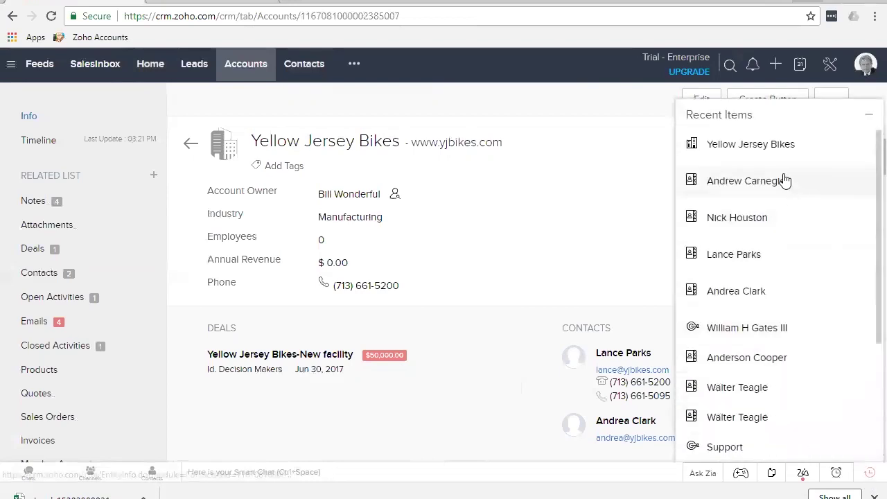
click(733, 220)
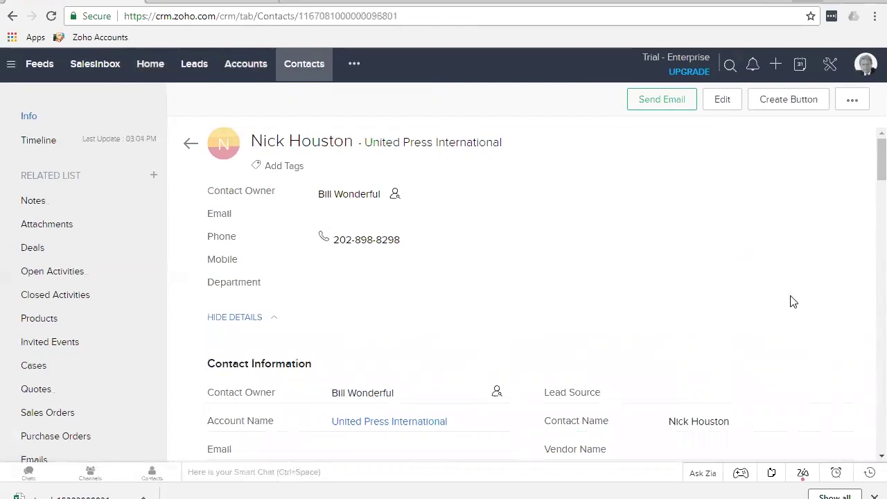
click(869, 472)
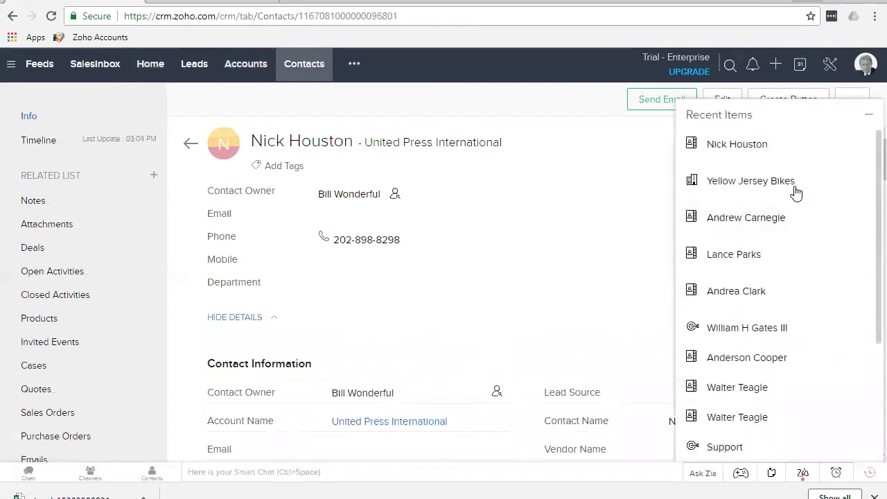
click(750, 219)
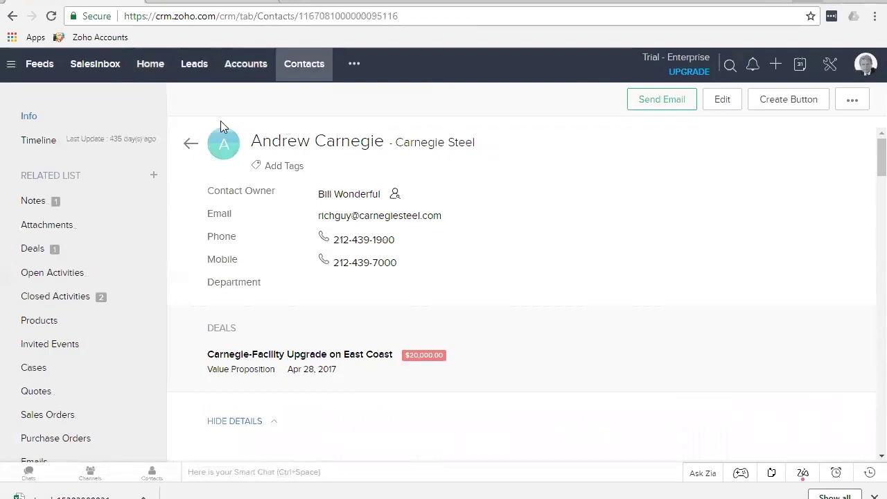
Clear the First Name filter on the Contacts list and enable the Email Status filter to examine its options
click(302, 68)
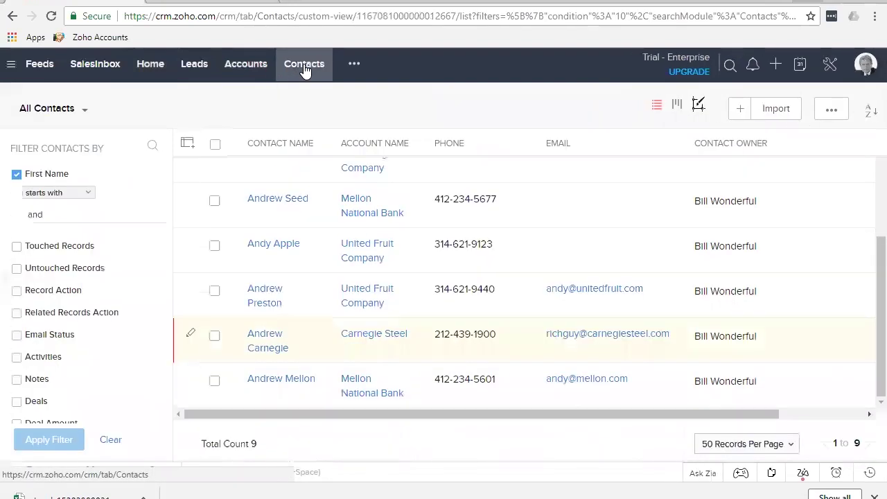
click(110, 440)
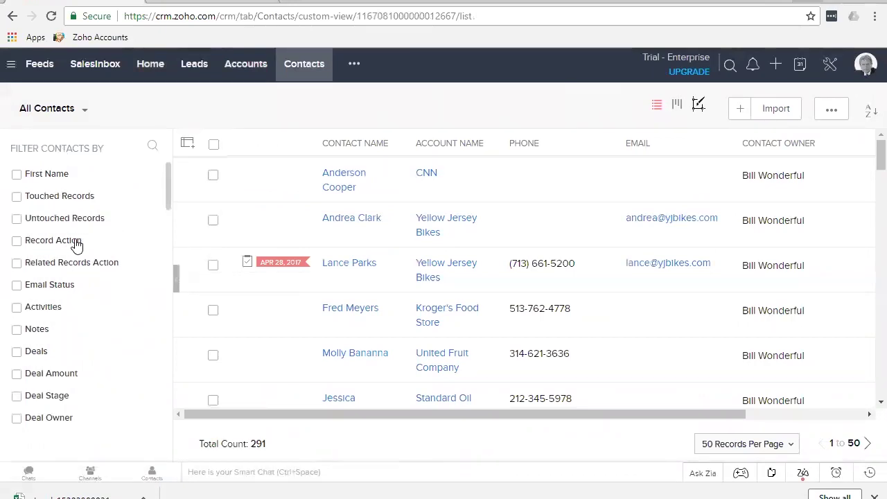
click(17, 287)
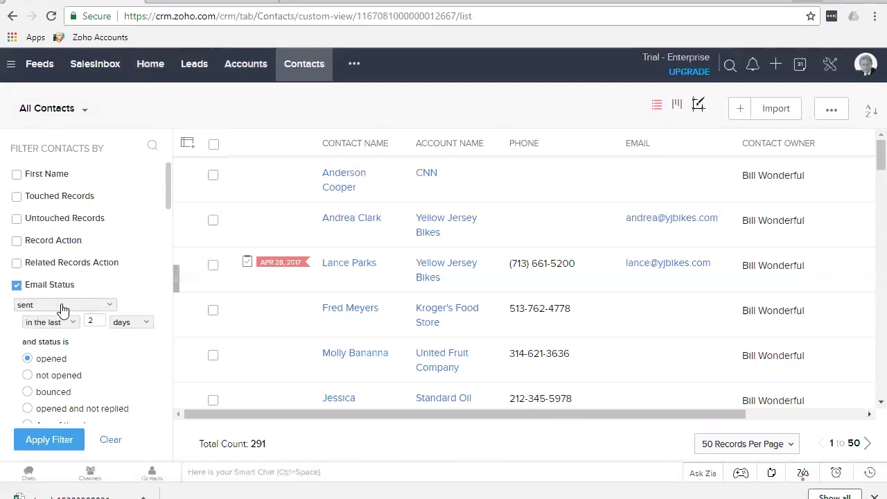
scroll(144, 377, down, 2)
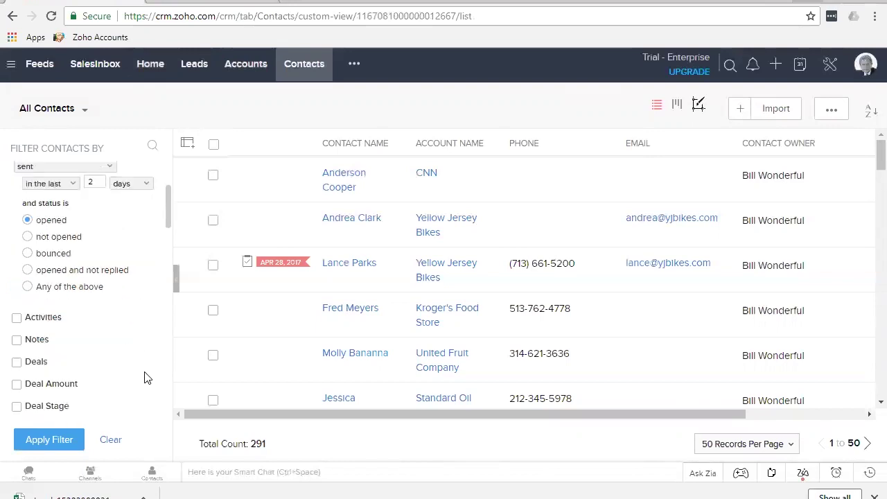
Filter the contacts by emails sent in the last 2 days with any status, followed by bounced emails only
click(28, 288)
click(55, 440)
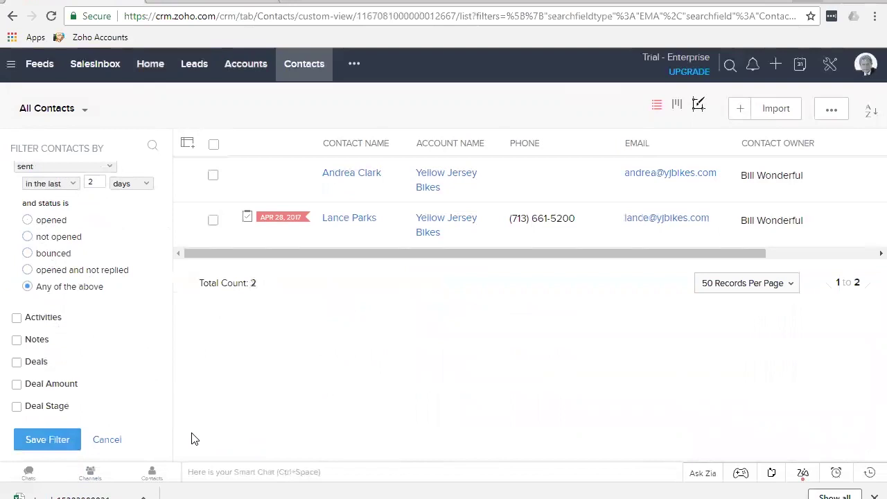
click(27, 253)
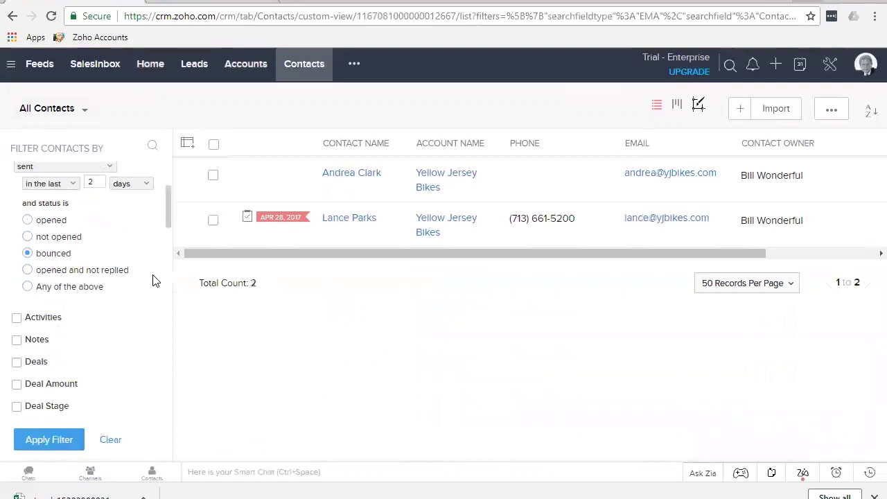
click(54, 440)
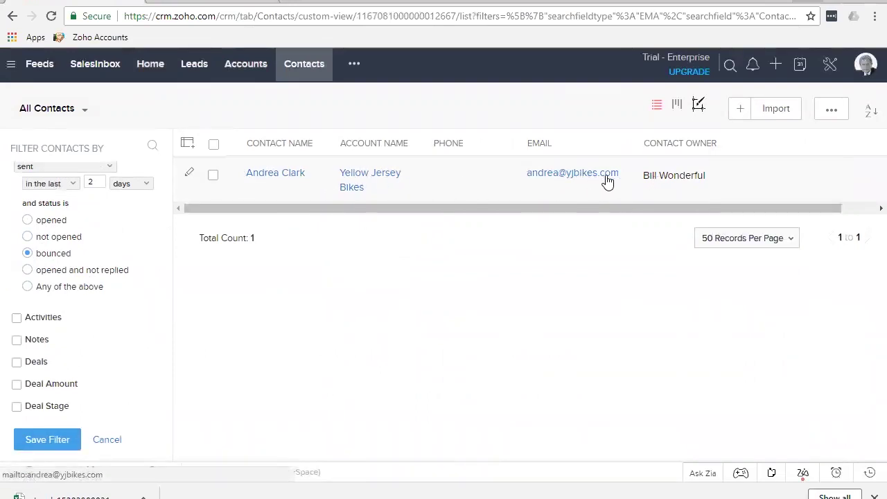
Clear the email status filter and examine the Notes and Activities filter options and the available contact views
click(107, 442)
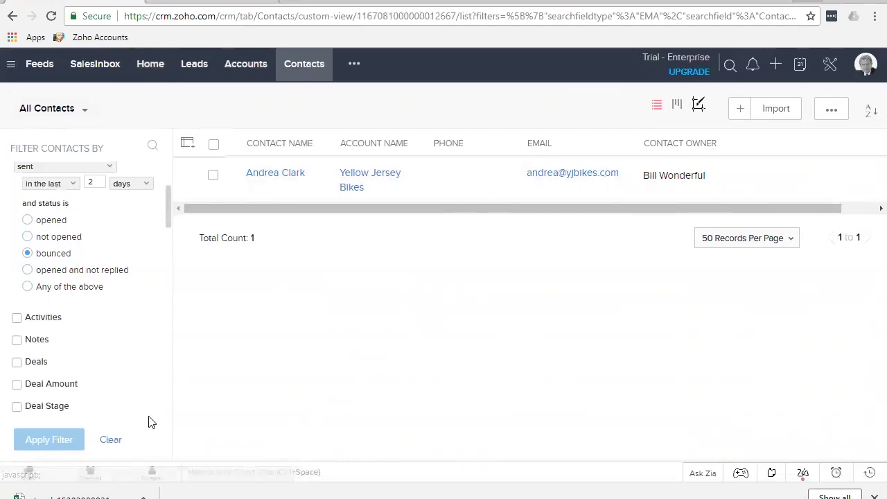
click(111, 441)
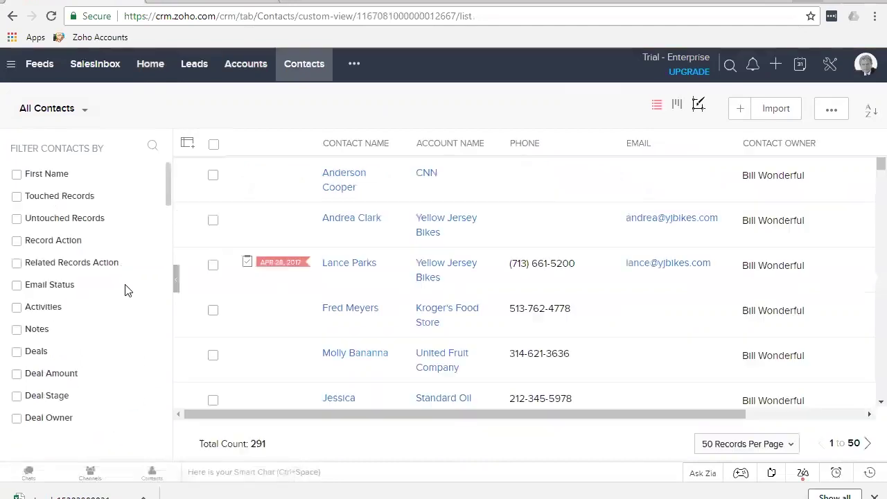
scroll(101, 277, down, 1)
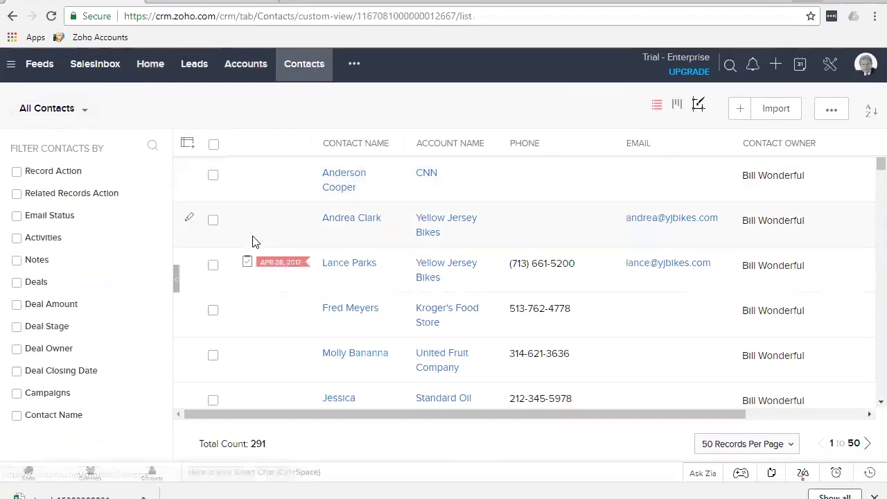
click(17, 262)
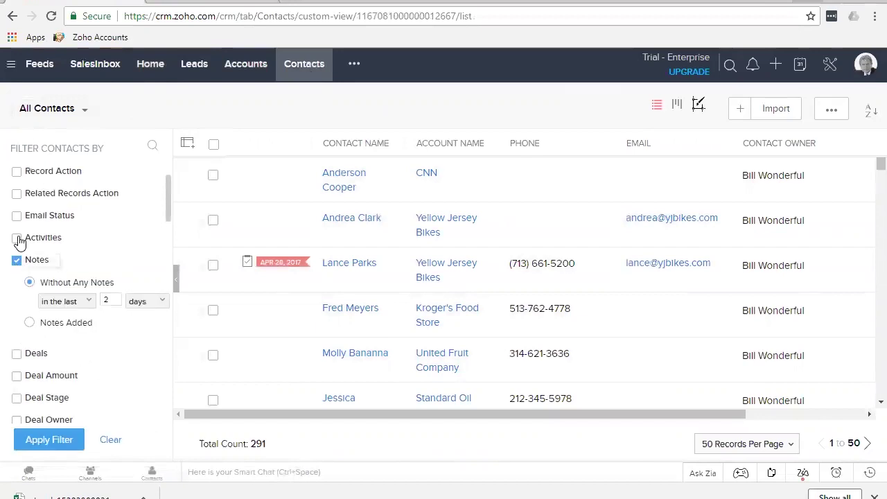
click(18, 238)
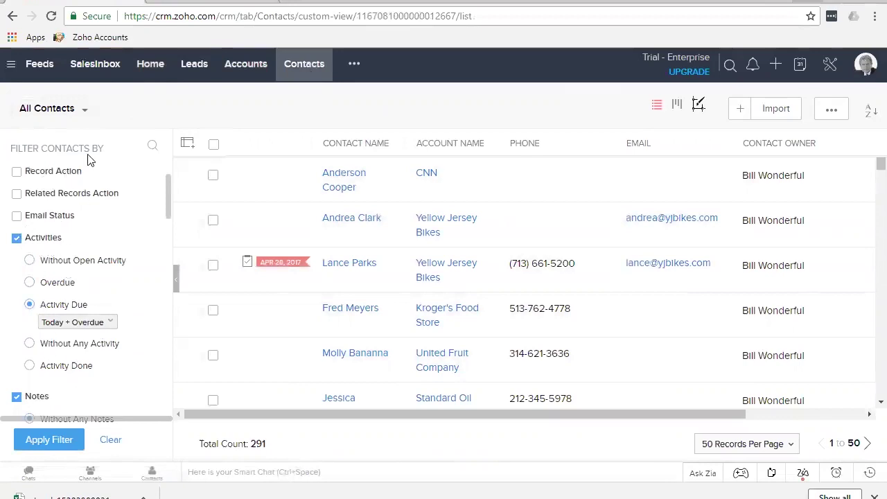
click(83, 111)
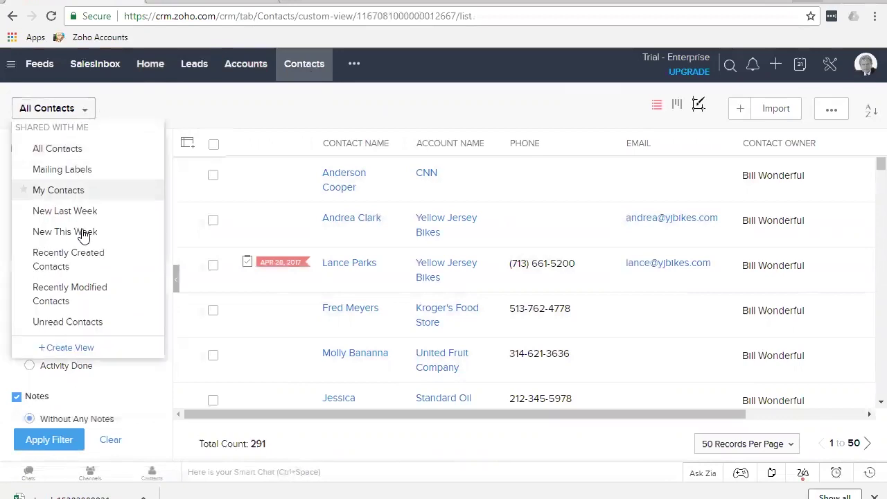
click(204, 109)
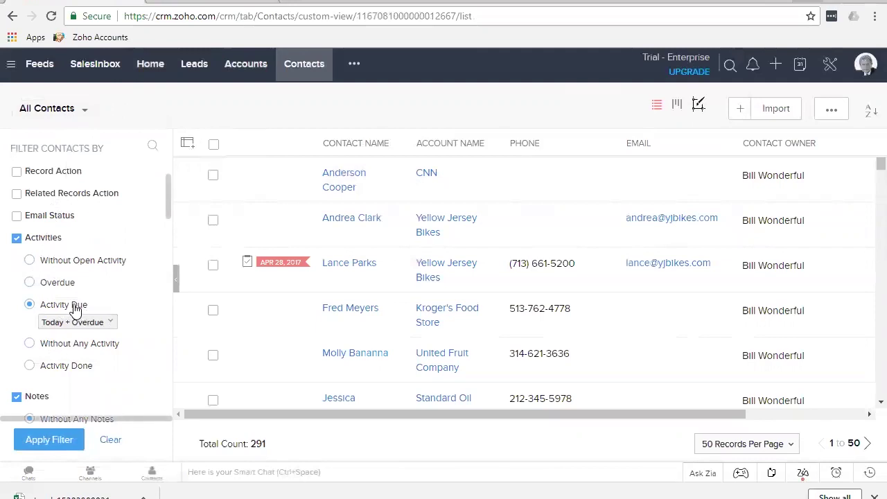
click(17, 238)
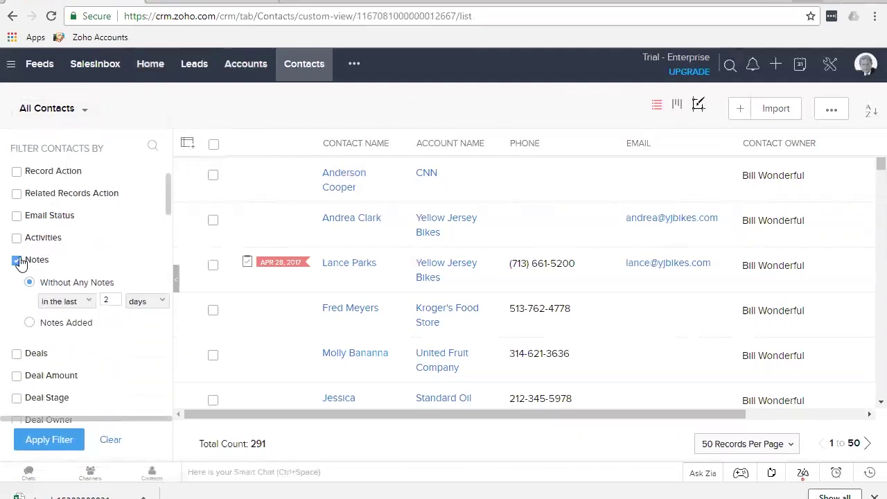
click(17, 259)
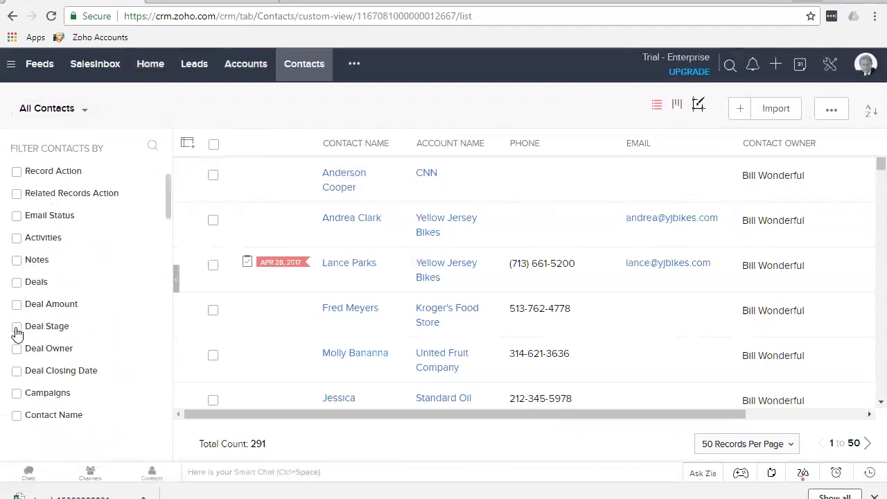
Filter the contacts to those whose Deal Stage is Closed Won
click(39, 329)
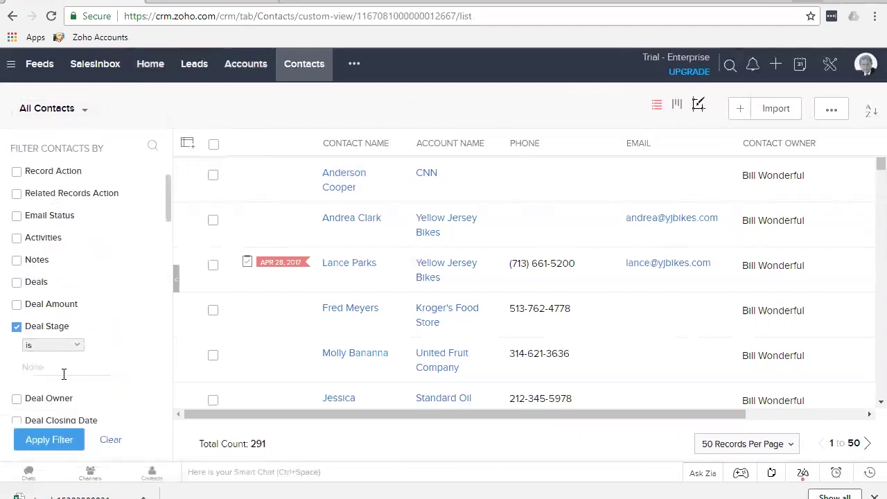
click(74, 347)
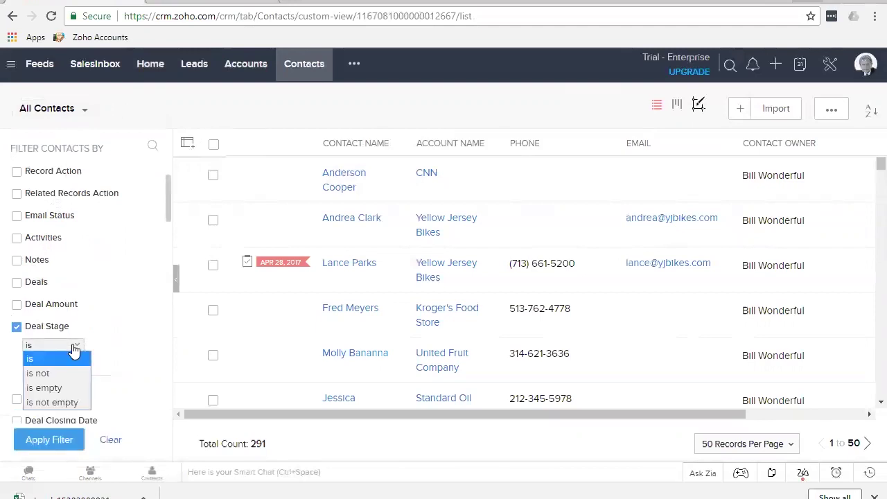
click(76, 360)
click(69, 367)
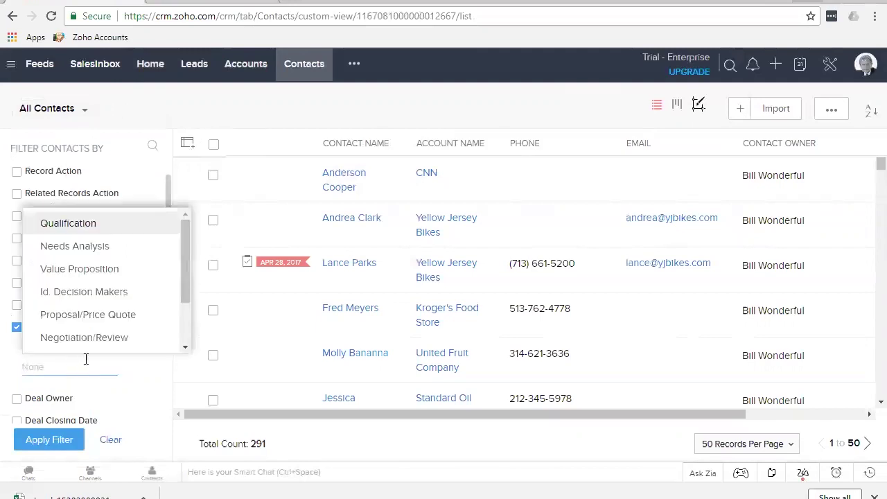
drag(188, 284, 186, 336)
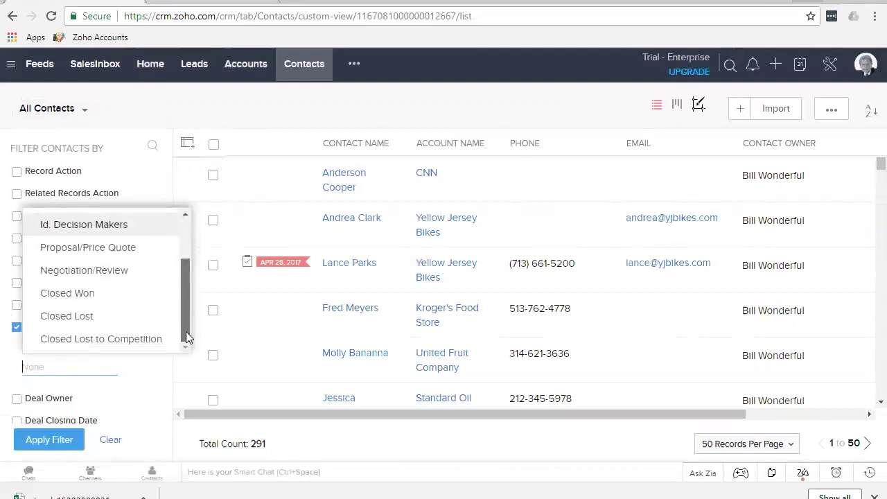
click(88, 296)
click(48, 439)
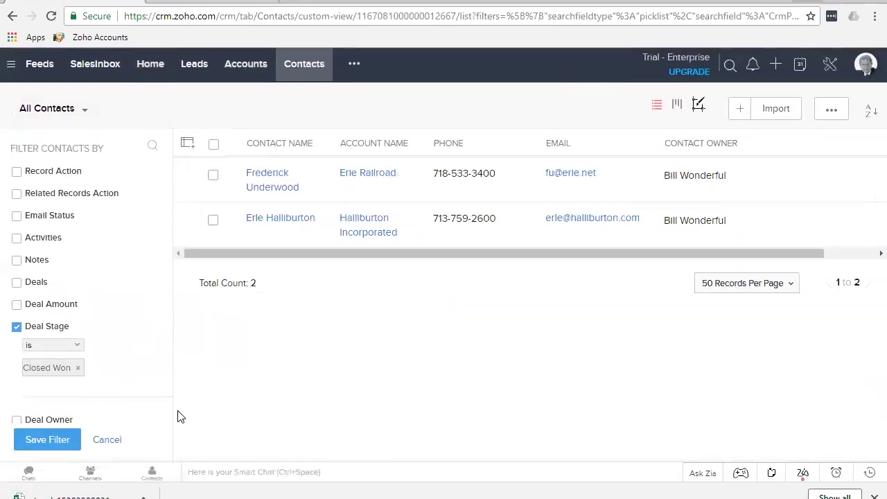
Change the Deal Stage filter to is not Closed Won, Closed Lost or Closed Lost to Competition, and apply it
click(78, 346)
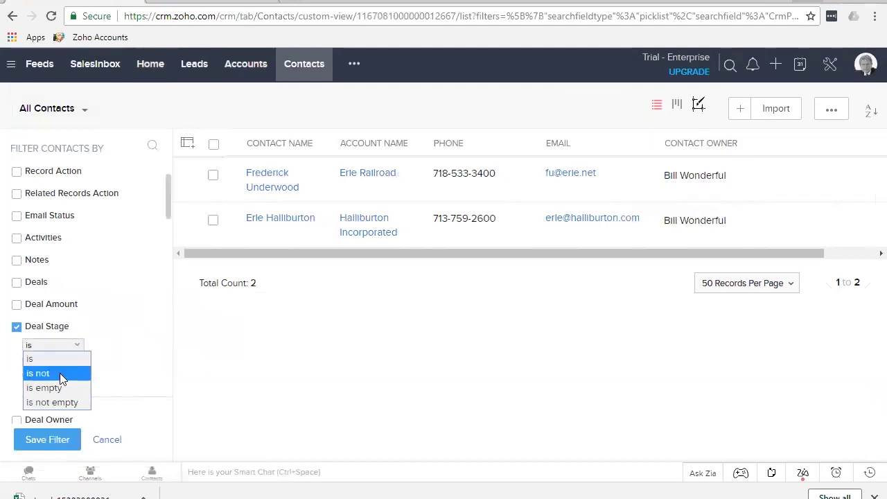
click(60, 373)
click(78, 371)
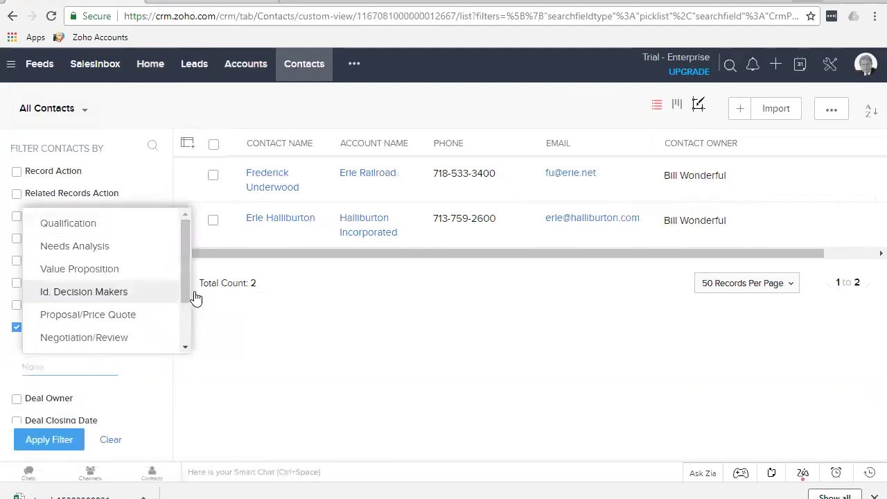
scroll(185, 281, down, 2)
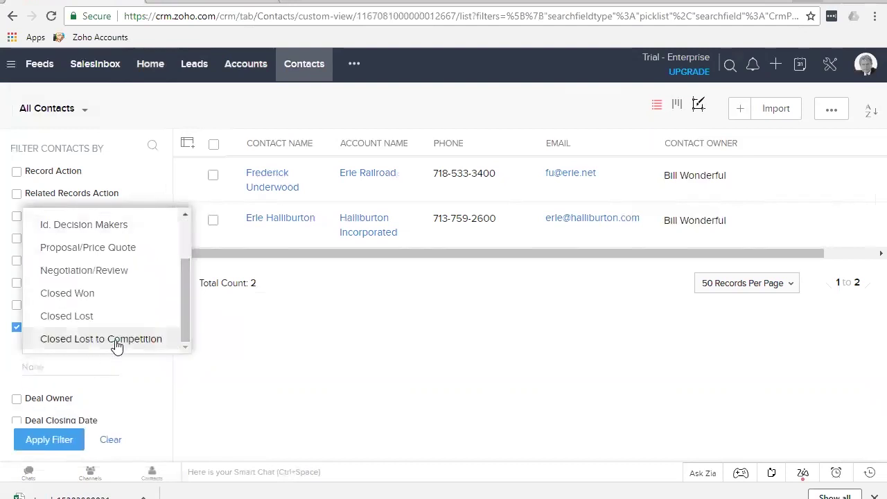
click(175, 340)
scroll(159, 325, down, 2)
click(111, 339)
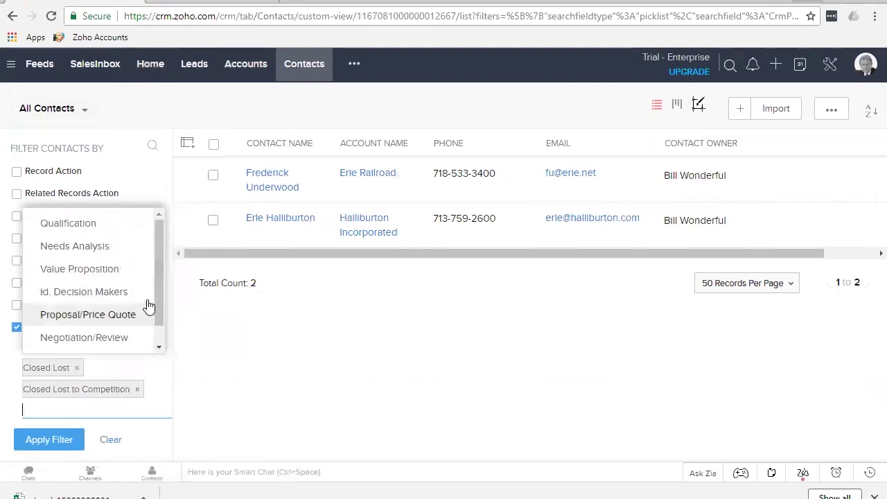
scroll(141, 344, down, 1)
click(123, 340)
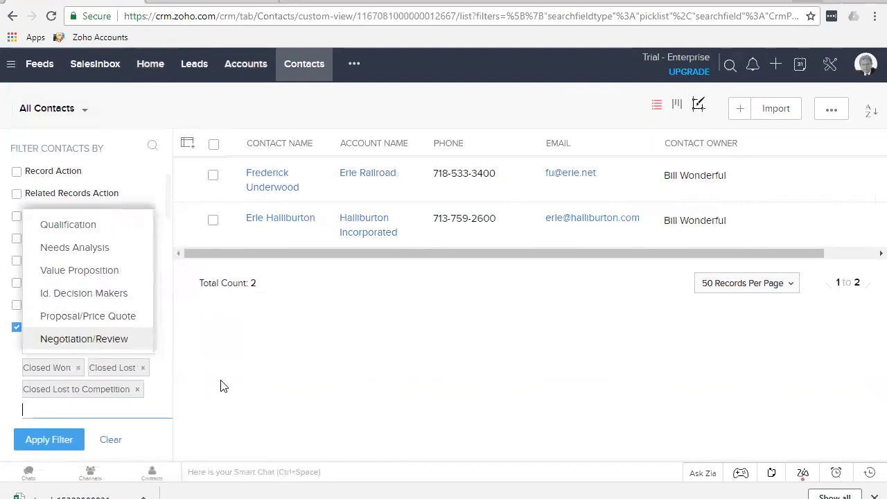
click(75, 396)
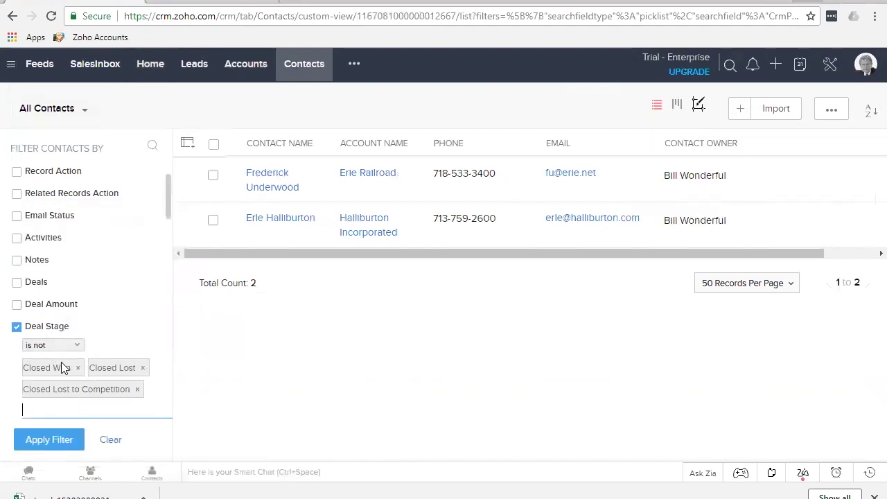
scroll(80, 416, down, 1)
click(66, 442)
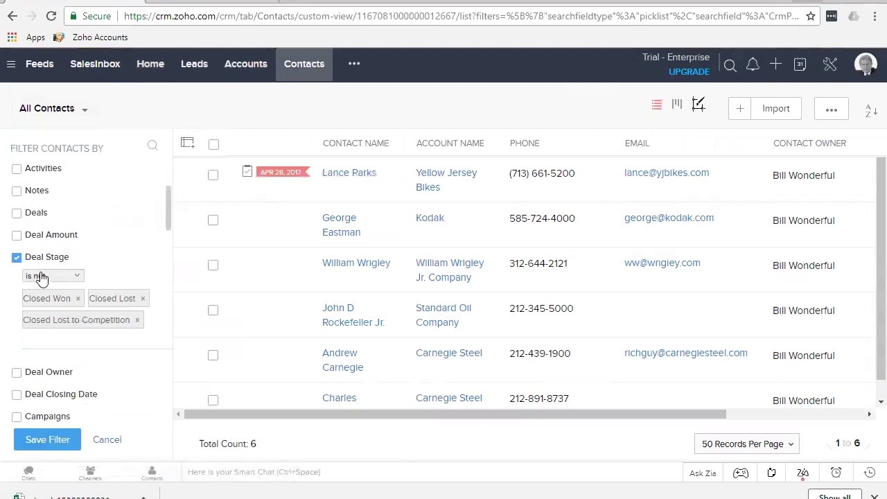
Add a Deal Amount filter of >= 15000 alongside the Deal Stage condition and apply it
click(17, 234)
click(72, 258)
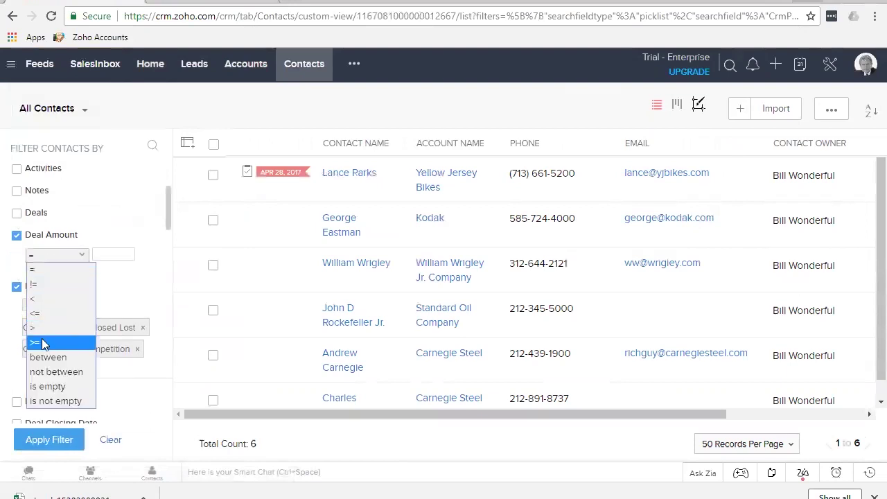
click(102, 254)
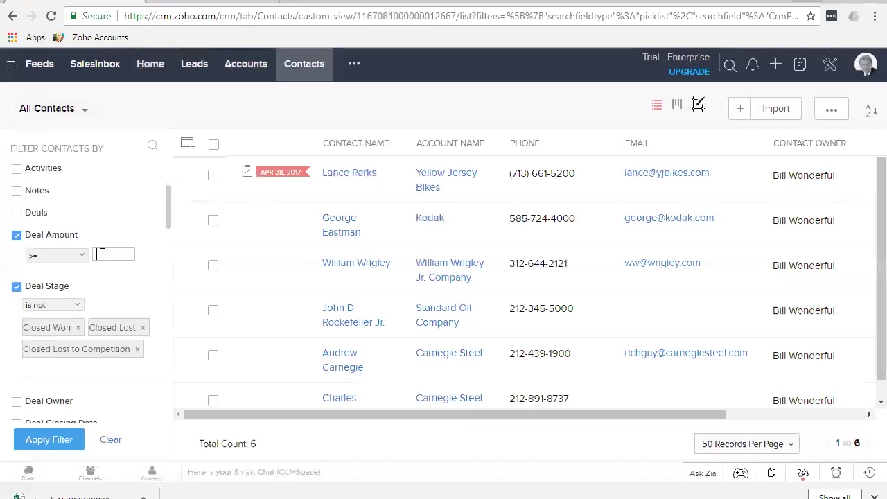
text(15000)
click(60, 442)
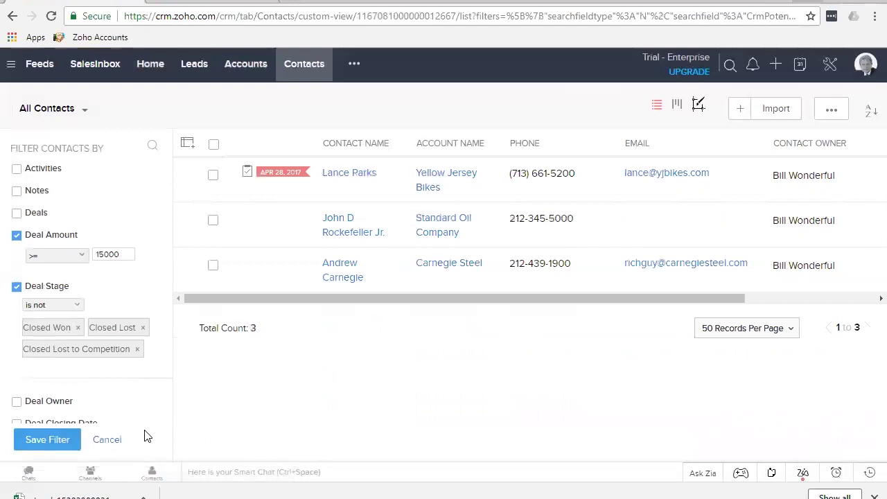
Save the combined deal filter under the name High Value Open Deals
click(54, 441)
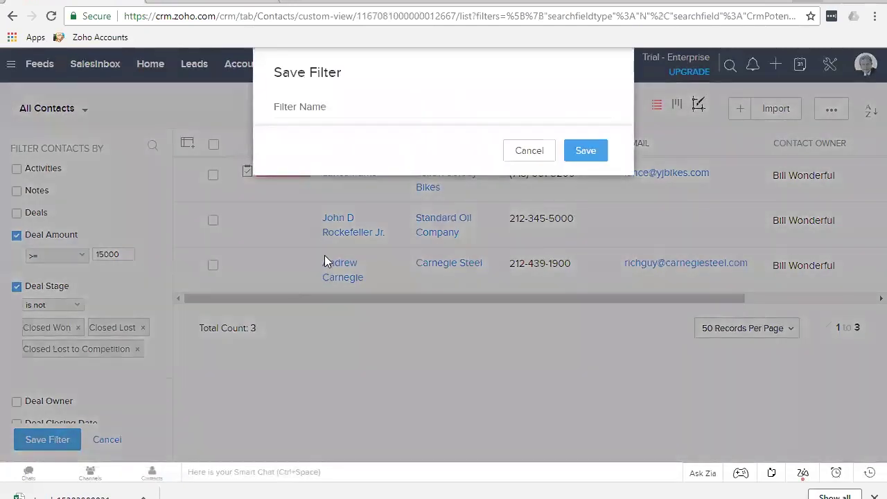
text(High)
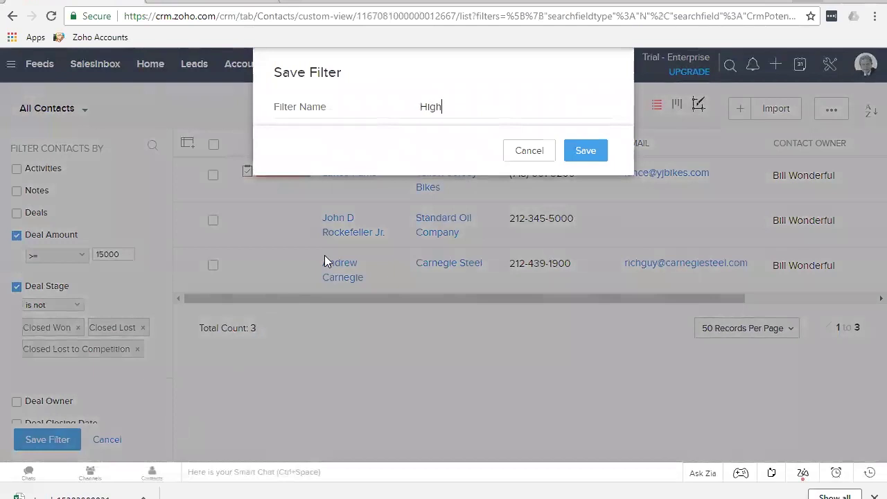
text( Value Open Deals)
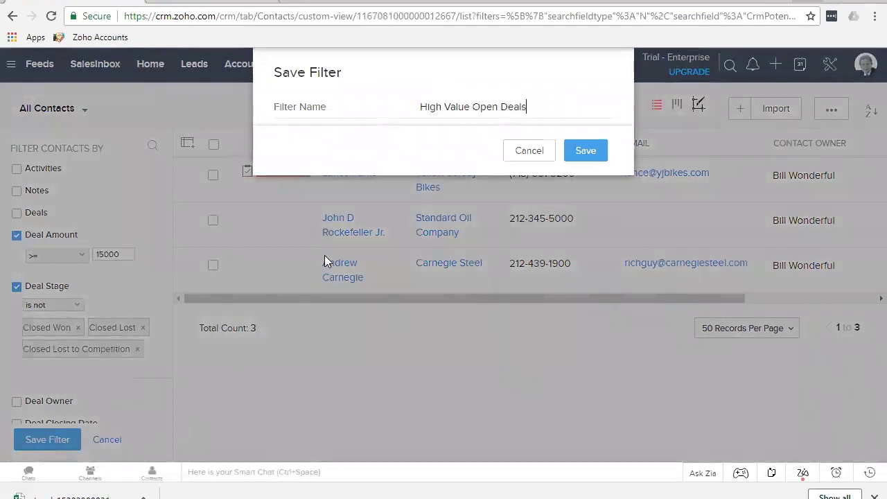
click(570, 153)
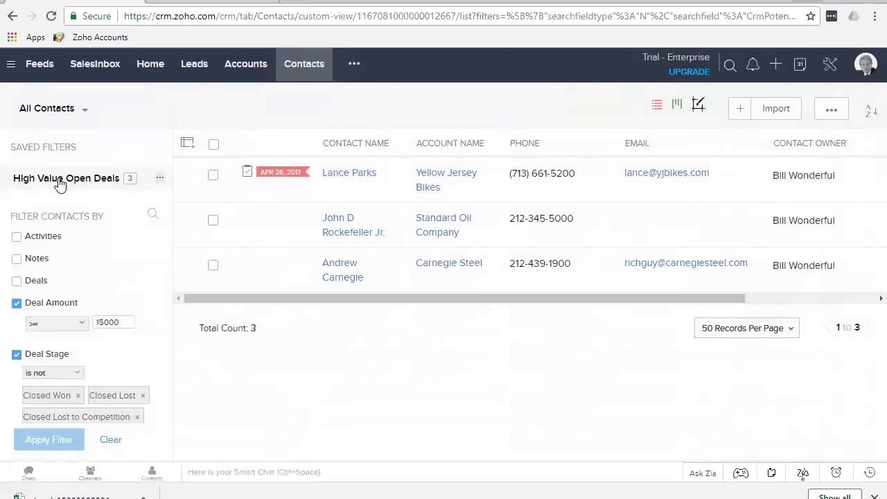
Clear the deal filters and filter the contacts by Activities set to Without Open Activity
click(119, 441)
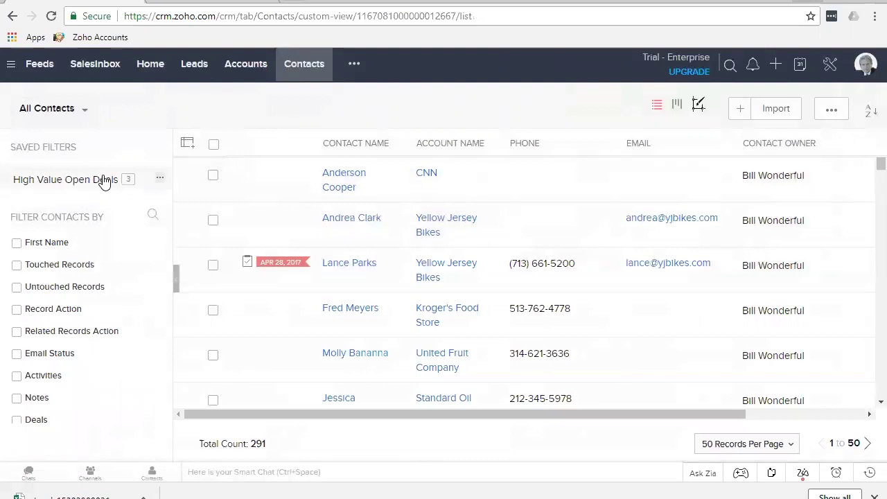
click(16, 376)
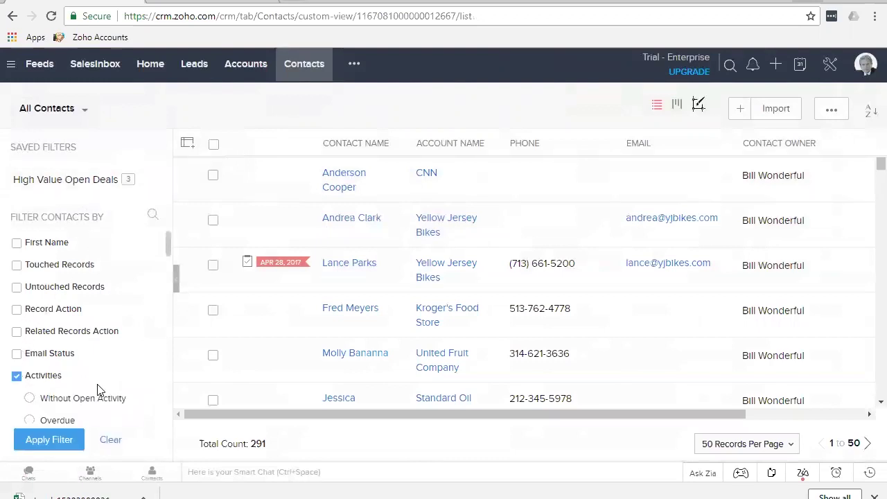
scroll(139, 370, down, 1)
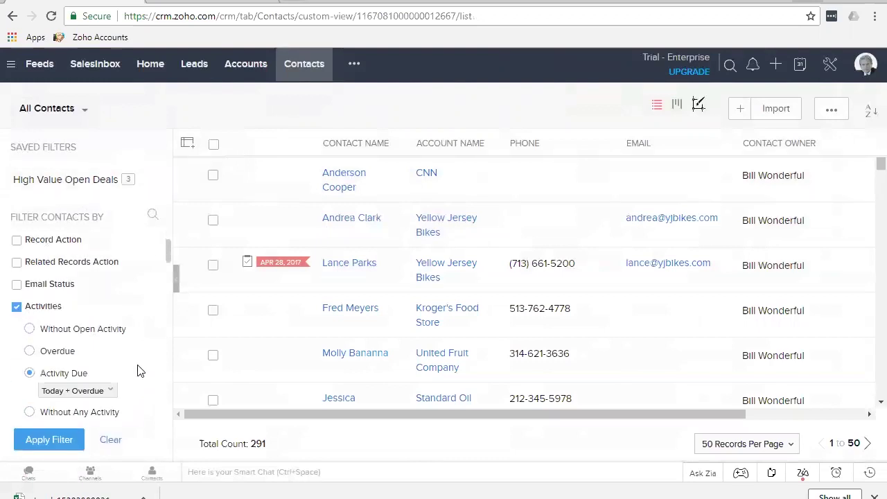
click(30, 330)
click(69, 441)
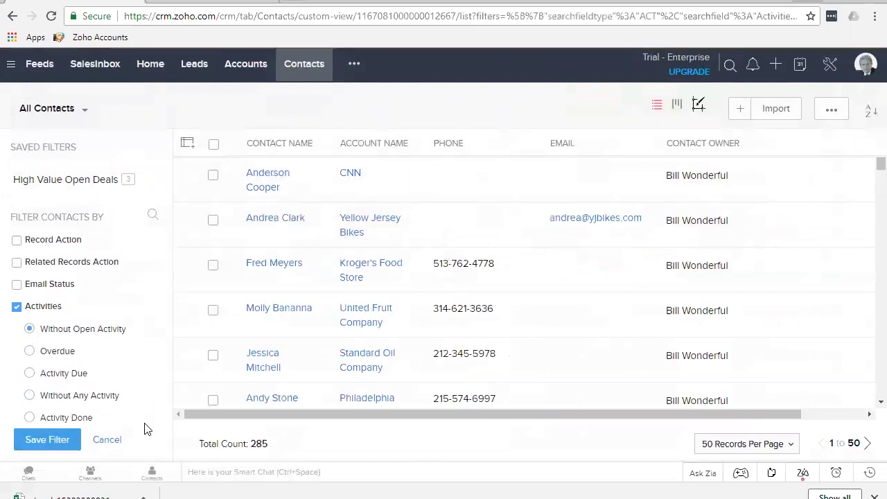
Deselect the Activities condition and load the saved High Value Open Deals filter on the contacts
click(17, 306)
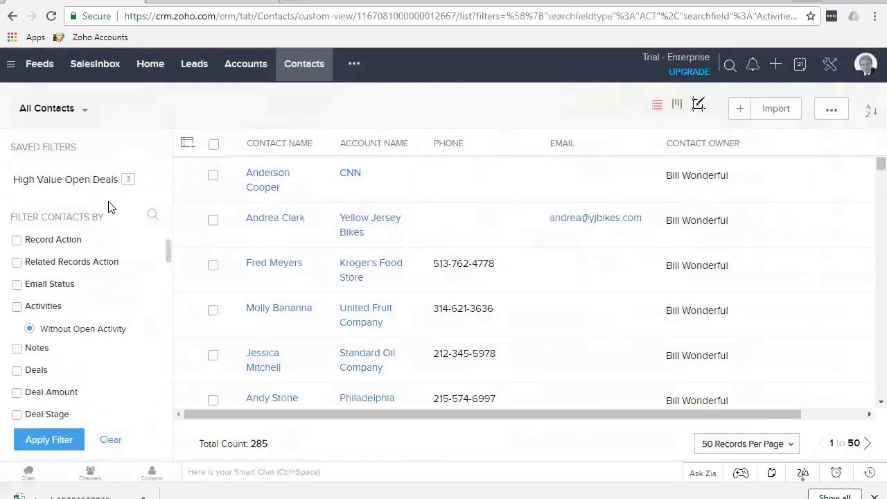
click(72, 185)
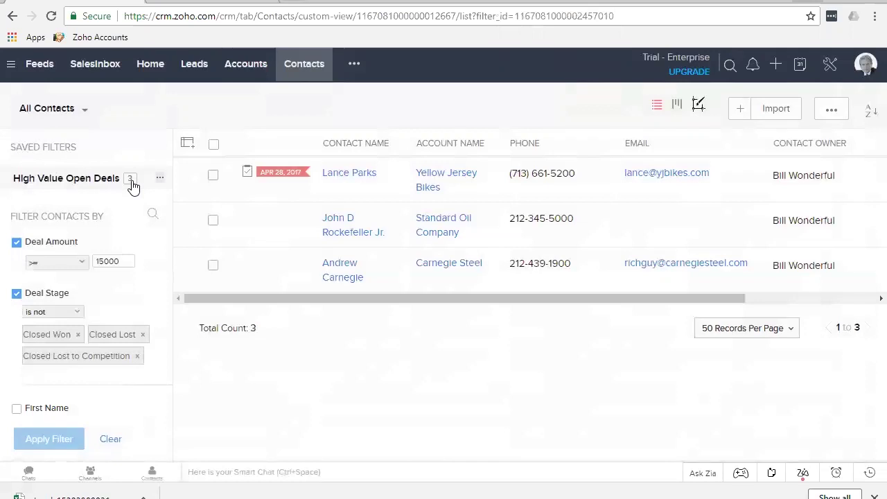
Add an Activities condition of Without Open Activity to the High Value Open Deals filter and apply it
scroll(103, 325, down, 3)
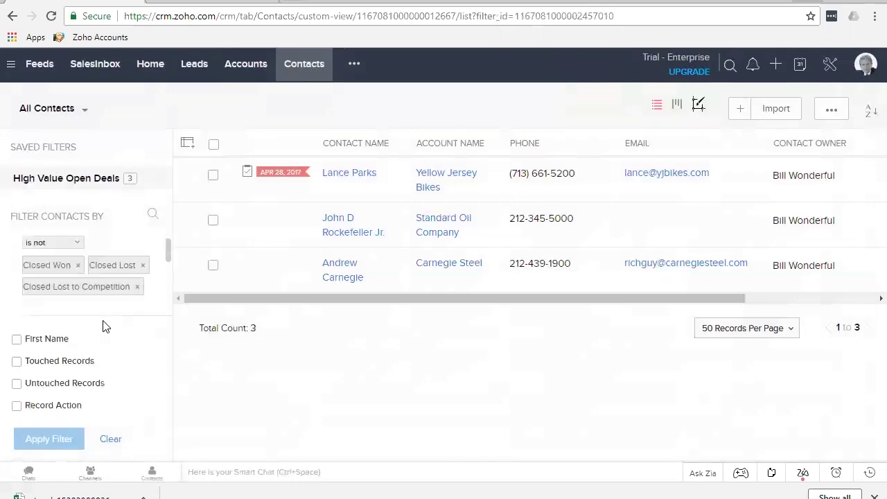
scroll(102, 320, up, 3)
scroll(115, 345, down, 3)
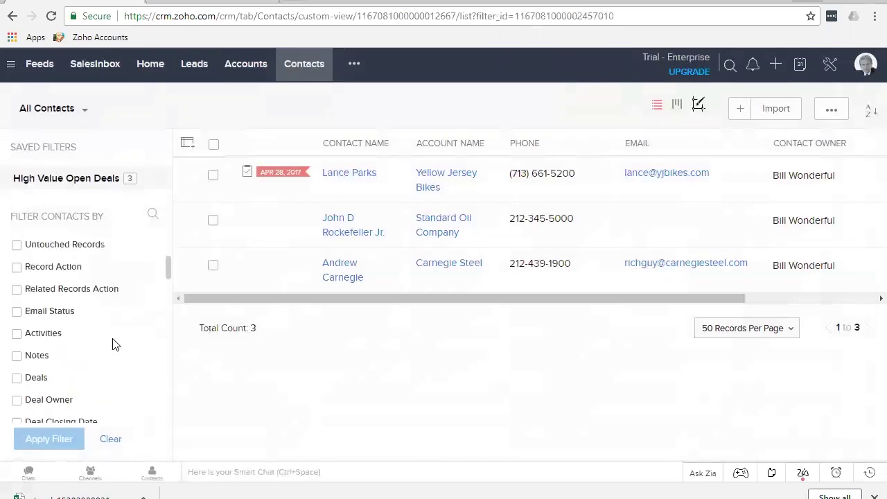
scroll(115, 344, up, 1)
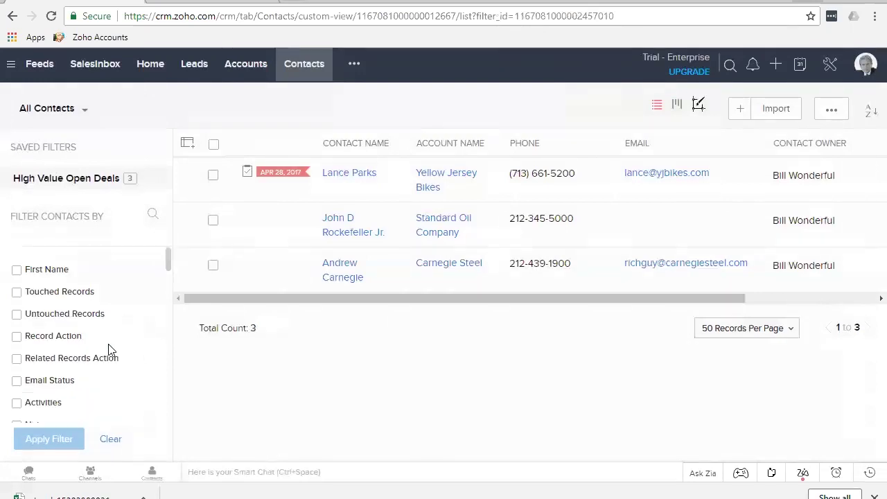
scroll(109, 350, down, 1)
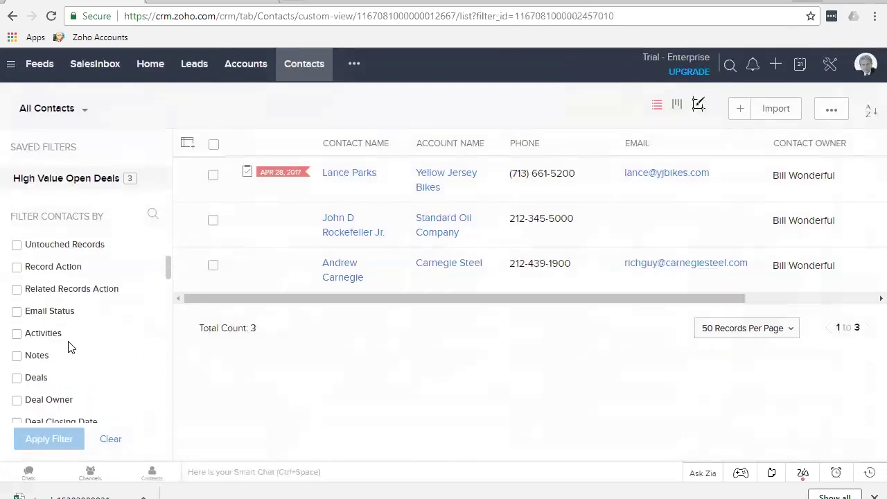
click(17, 333)
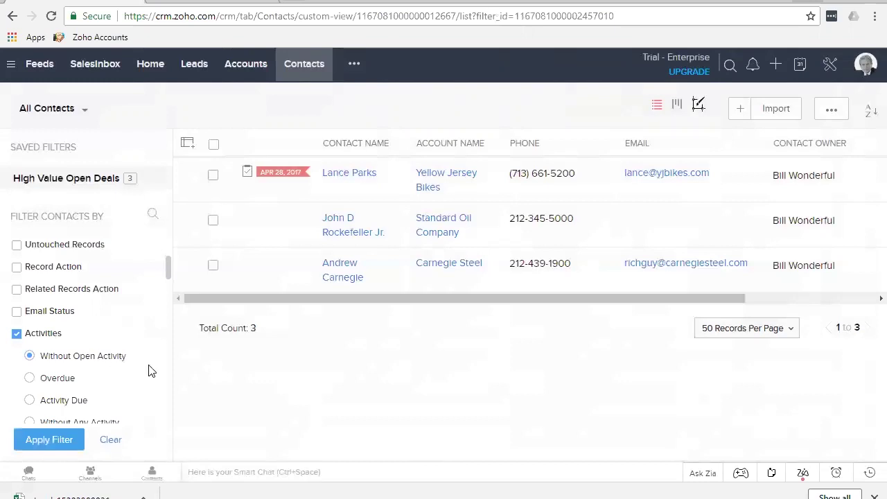
click(47, 445)
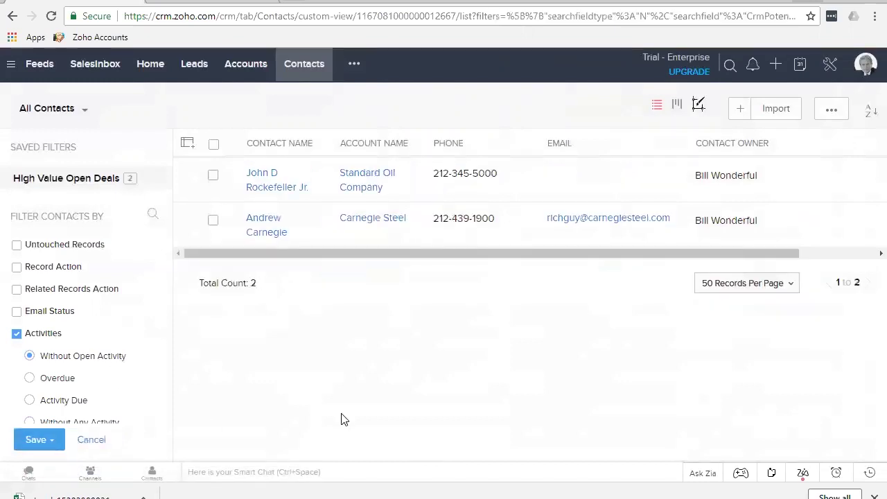
Remove the added Activities condition and reload the saved High Value Open Deals filter
click(17, 333)
click(111, 440)
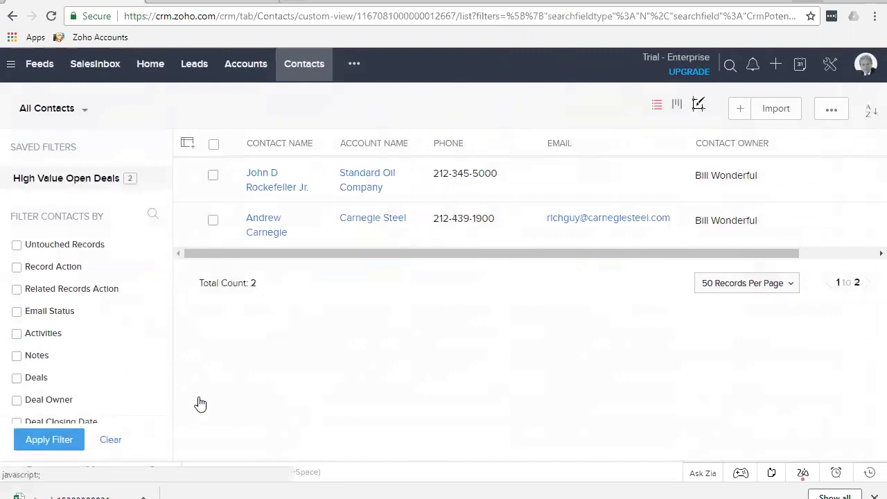
click(102, 185)
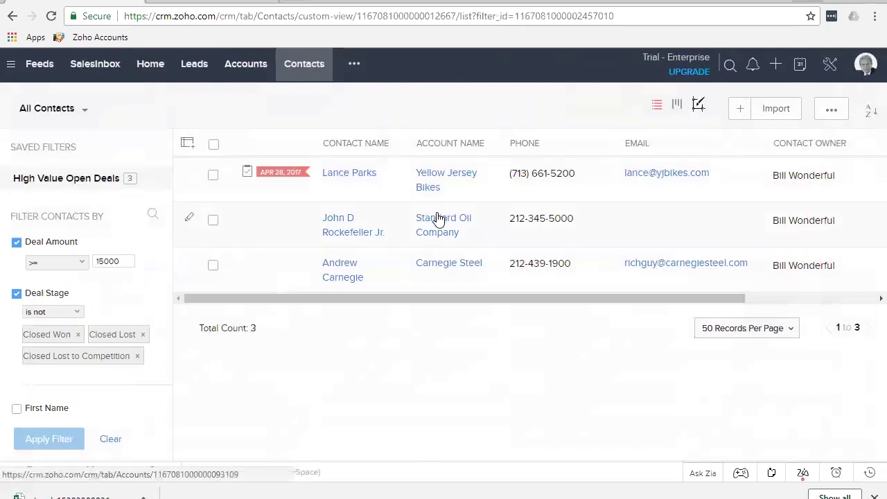
Open the global search field, reload the contacts list and clear its filters to list all contacts
click(731, 66)
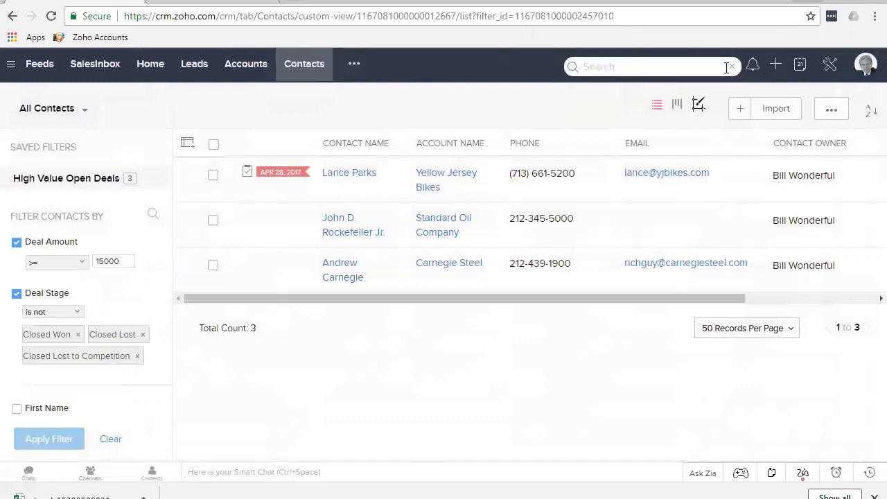
click(290, 80)
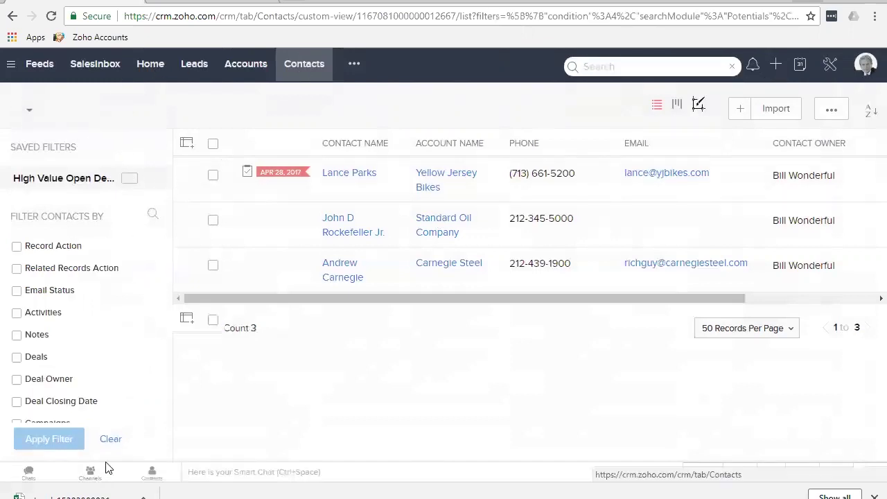
click(109, 439)
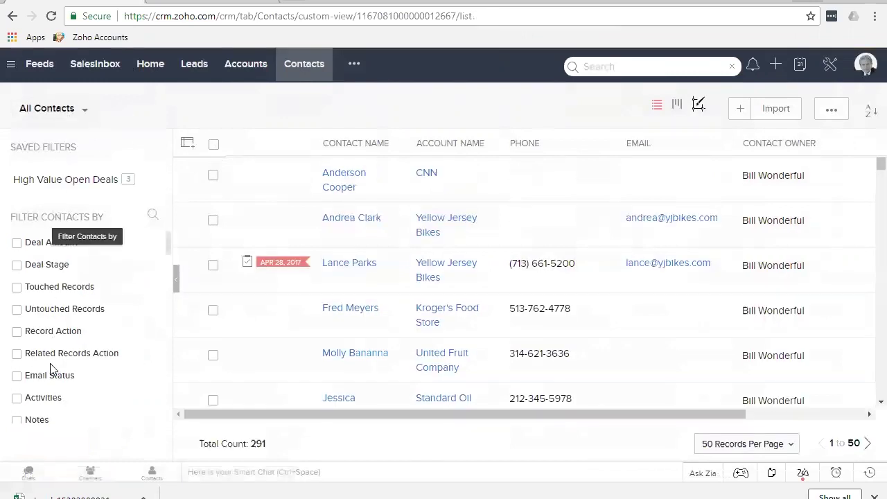